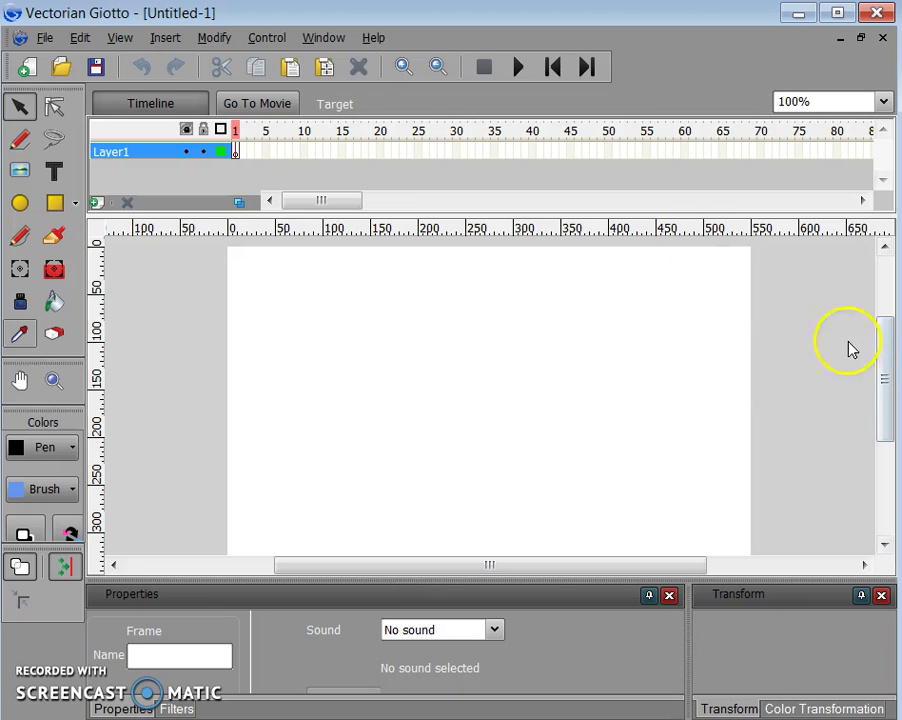
- Start saving the movie under a new name and create and open a folder called "logo" on the Desktop
{"action": "left_click", "coordinate": [45, 38]}
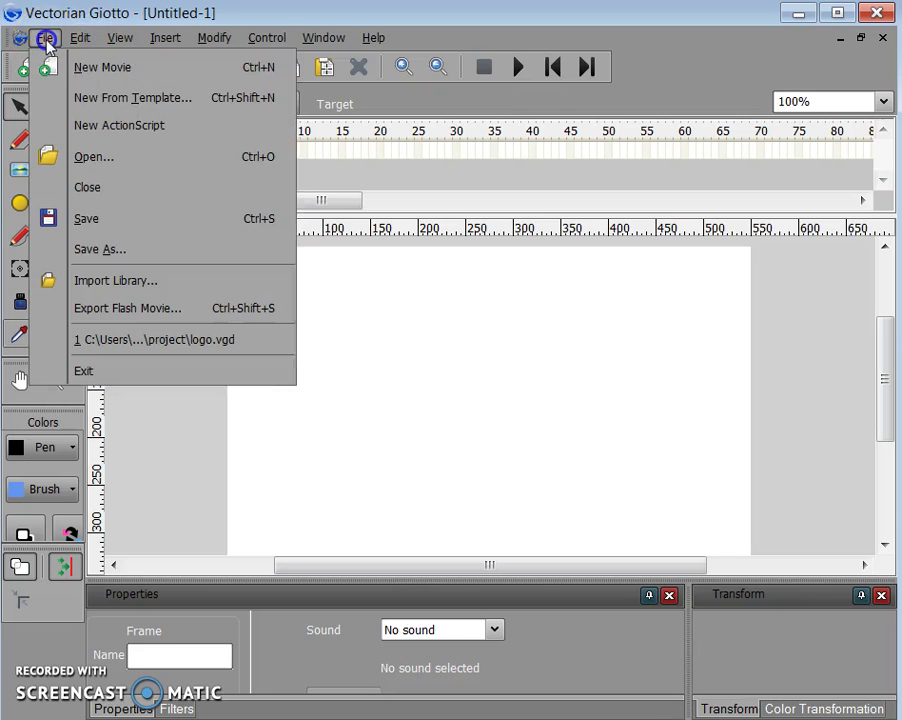
{"action": "left_click", "coordinate": [142, 246]}
{"action": "left_click", "coordinate": [171, 297]}
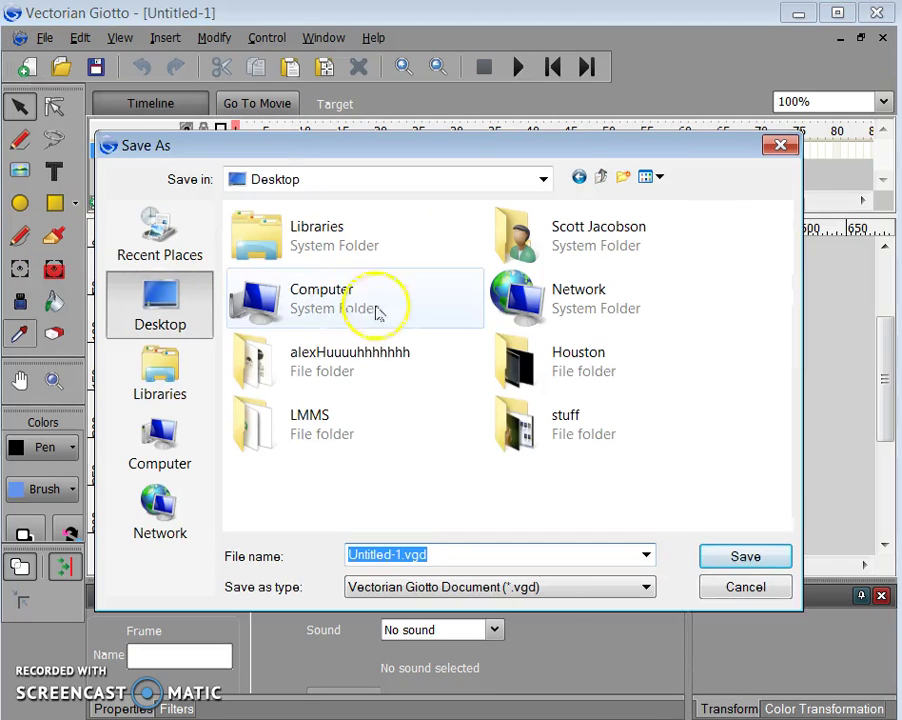
{"action": "left_click", "coordinate": [623, 177]}
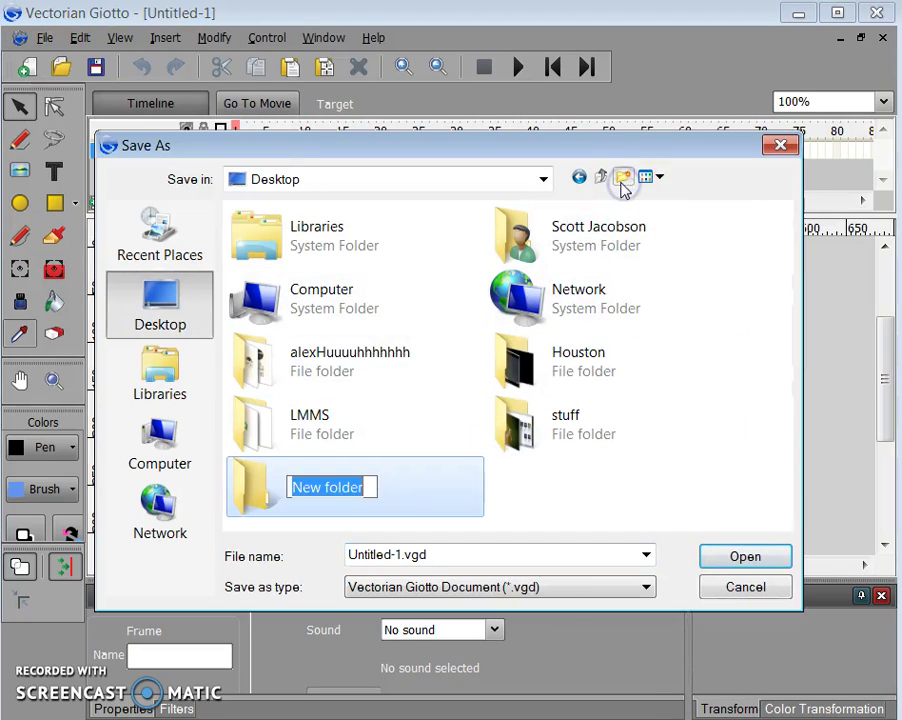
{"action": "type", "text": "logo"}
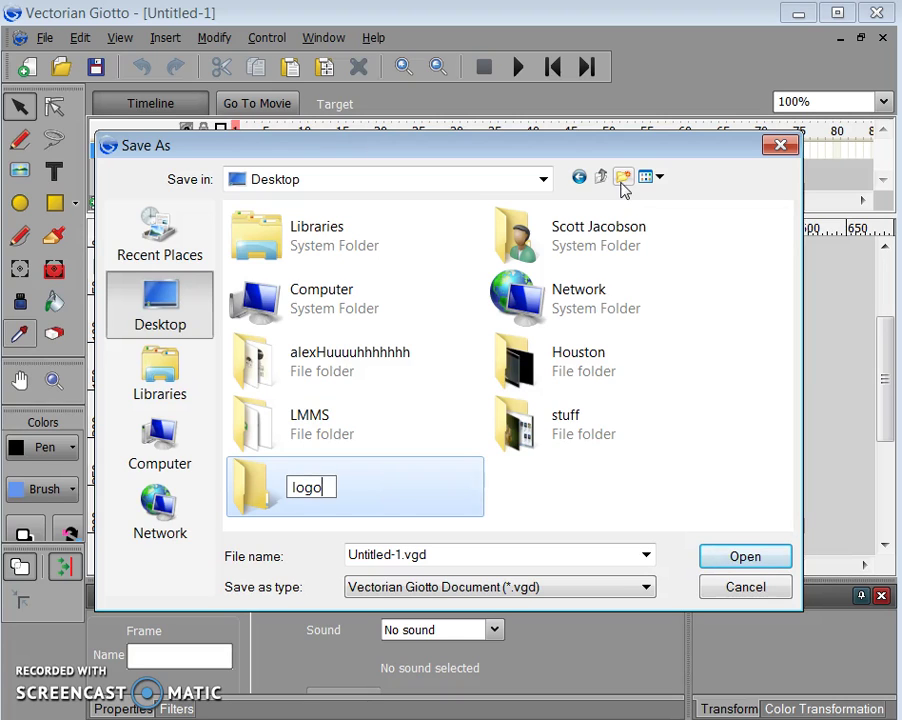
{"action": "double_click", "coordinate": [246, 487]}
- Name the movie file logo.vgd and save it in the logo folder
{"action": "left_click", "coordinate": [429, 551]}
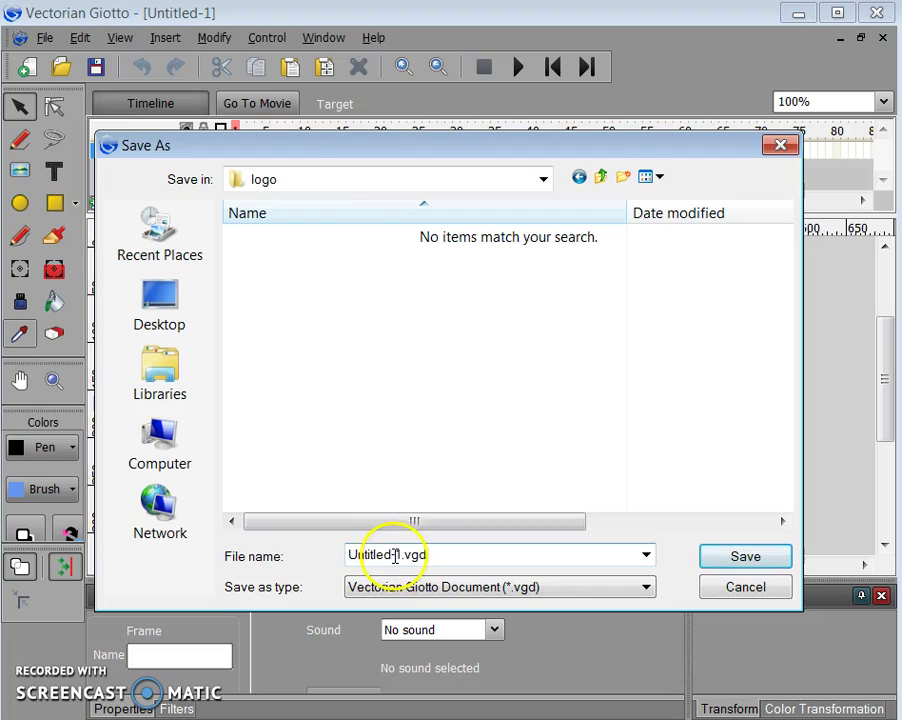
{"action": "double_click", "coordinate": [400, 554]}
{"action": "left_click_drag", "start_coordinate": [399, 554], "coordinate": [232, 547]}
{"action": "type", "text": "logo"}
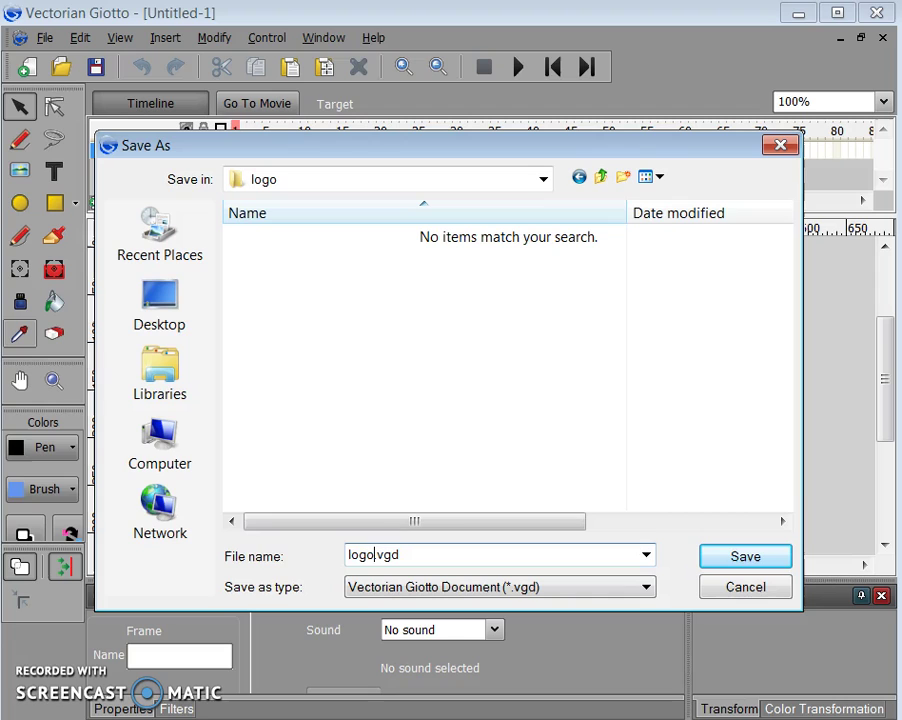
{"action": "left_click", "coordinate": [717, 558]}
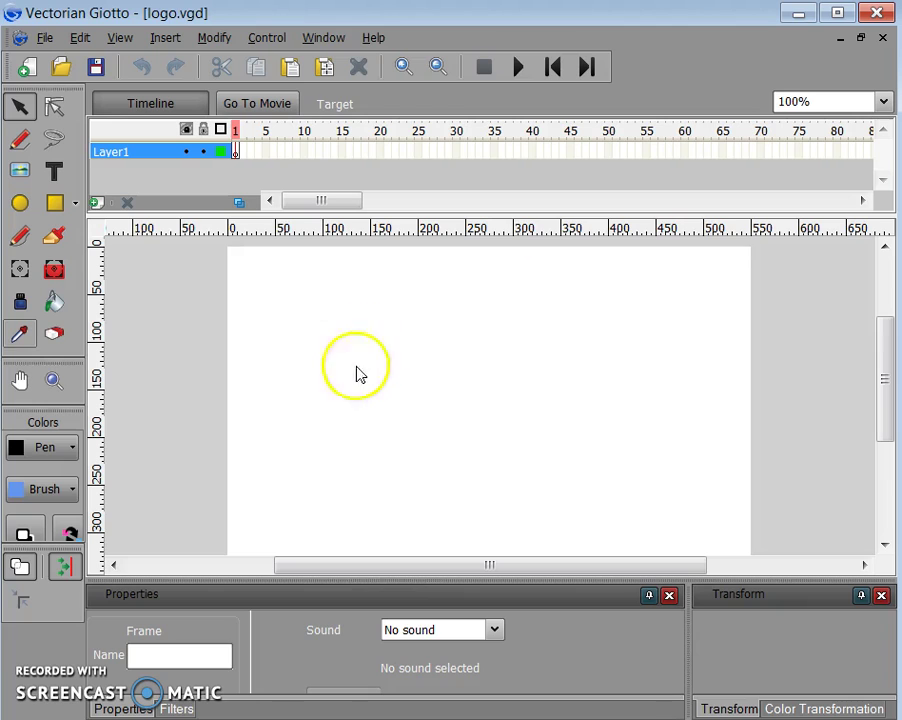
{"action": "left_click", "coordinate": [45, 37]}
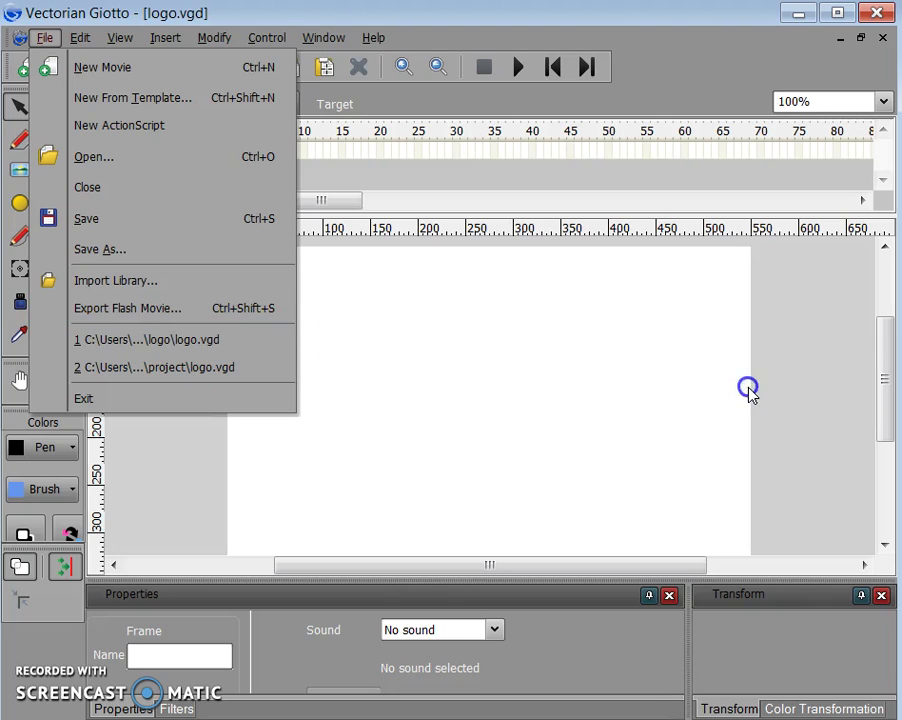
{"action": "left_click", "coordinate": [879, 357]}
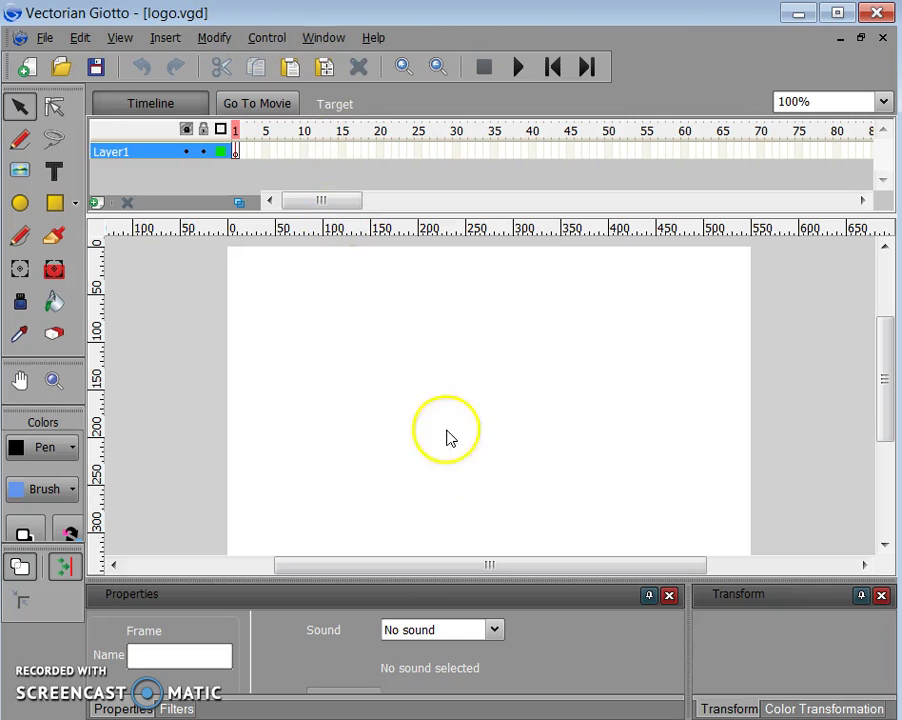
- Change the document's background color to olive green in the document properties
{"action": "left_click", "coordinate": [216, 41]}
{"action": "left_click", "coordinate": [230, 61]}
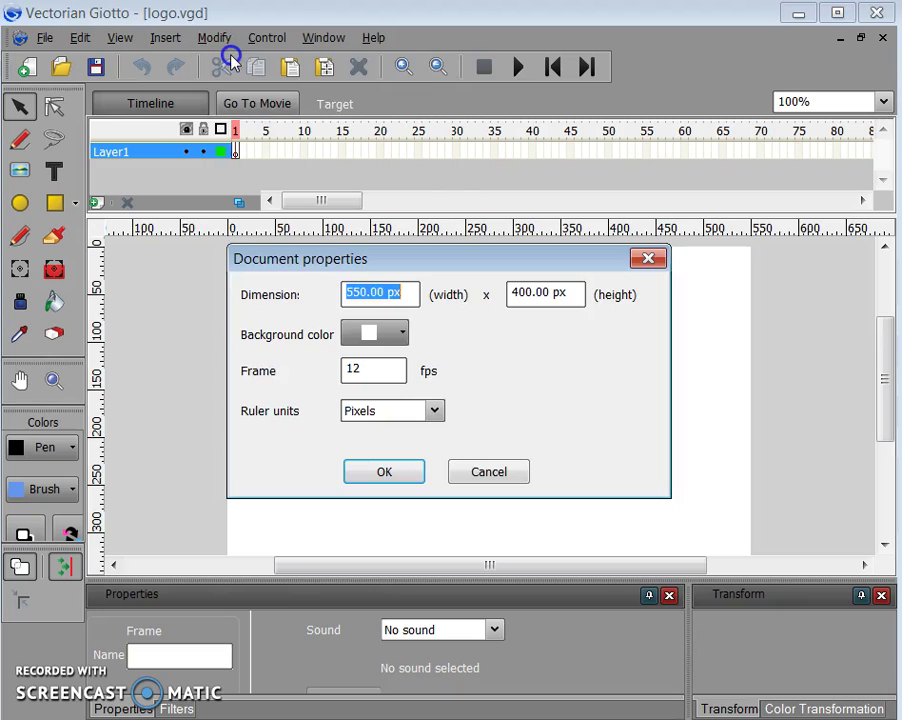
{"action": "left_click", "coordinate": [403, 337]}
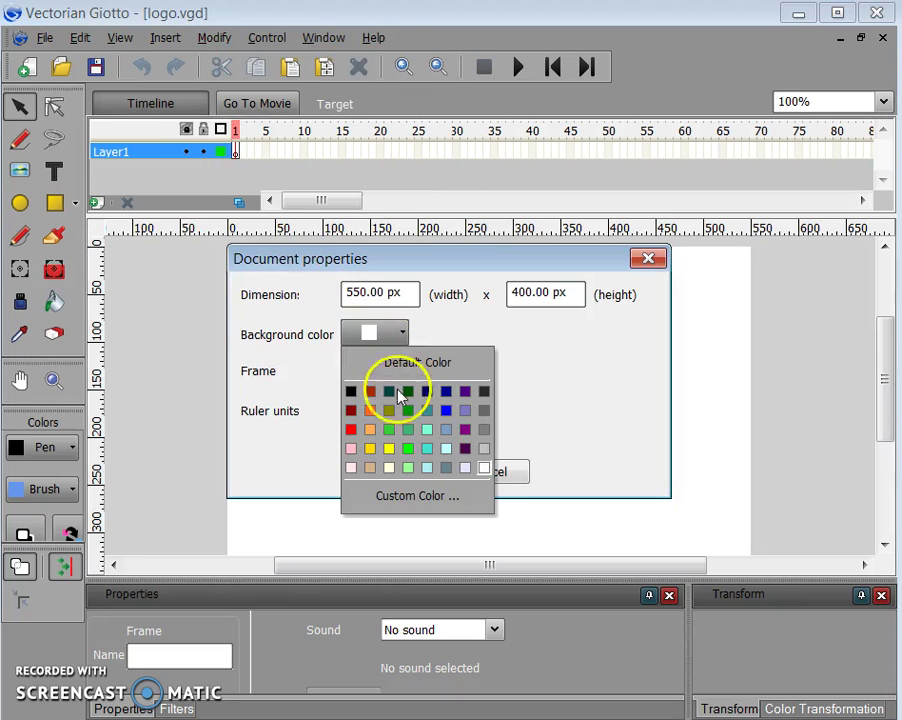
{"action": "left_click", "coordinate": [390, 411]}
{"action": "left_click", "coordinate": [387, 477]}
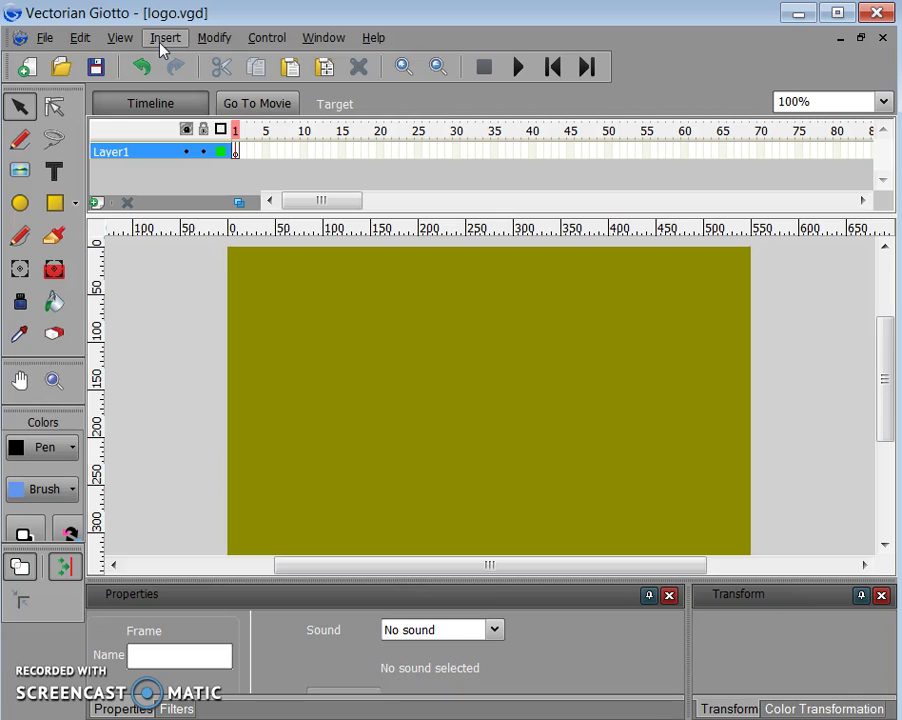
{"action": "left_click", "coordinate": [237, 155]}
{"action": "left_click", "coordinate": [237, 153]}
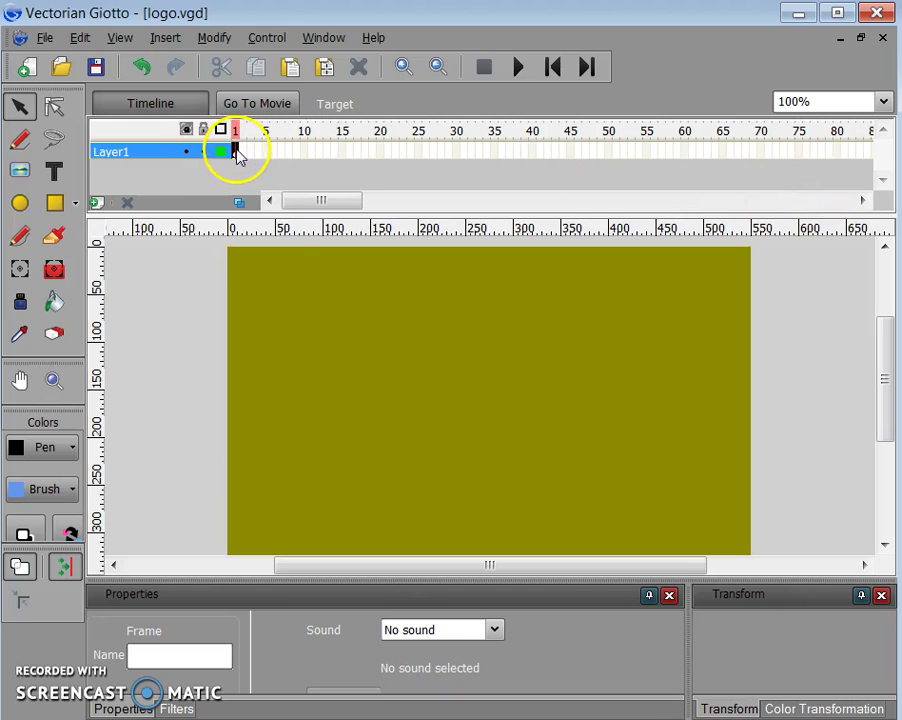
{"action": "left_click", "coordinate": [152, 41]}
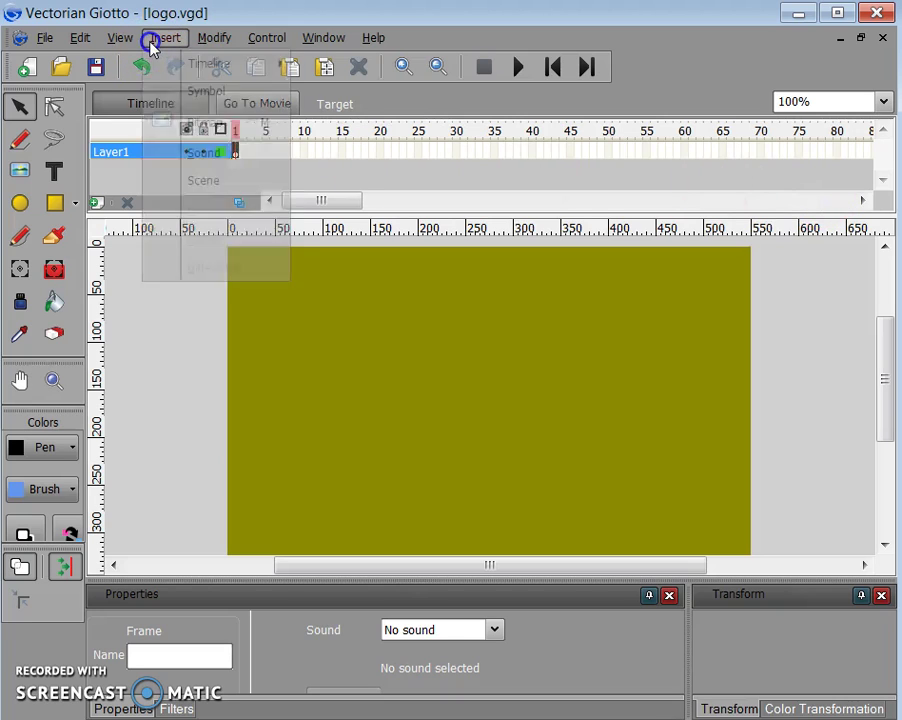
{"action": "left_click", "coordinate": [224, 121]}
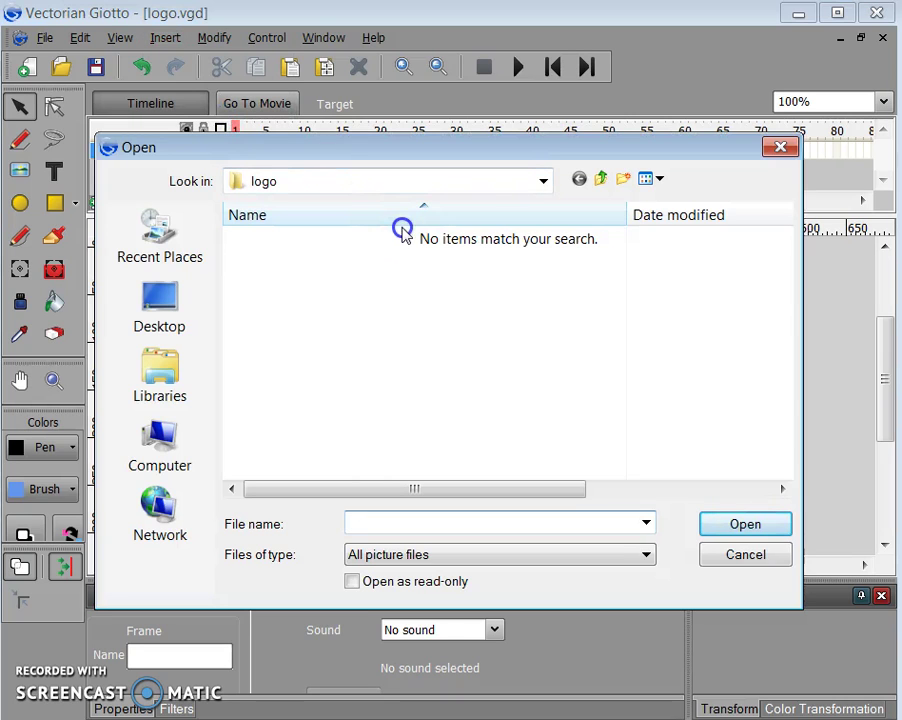
{"action": "left_click", "coordinate": [765, 556]}
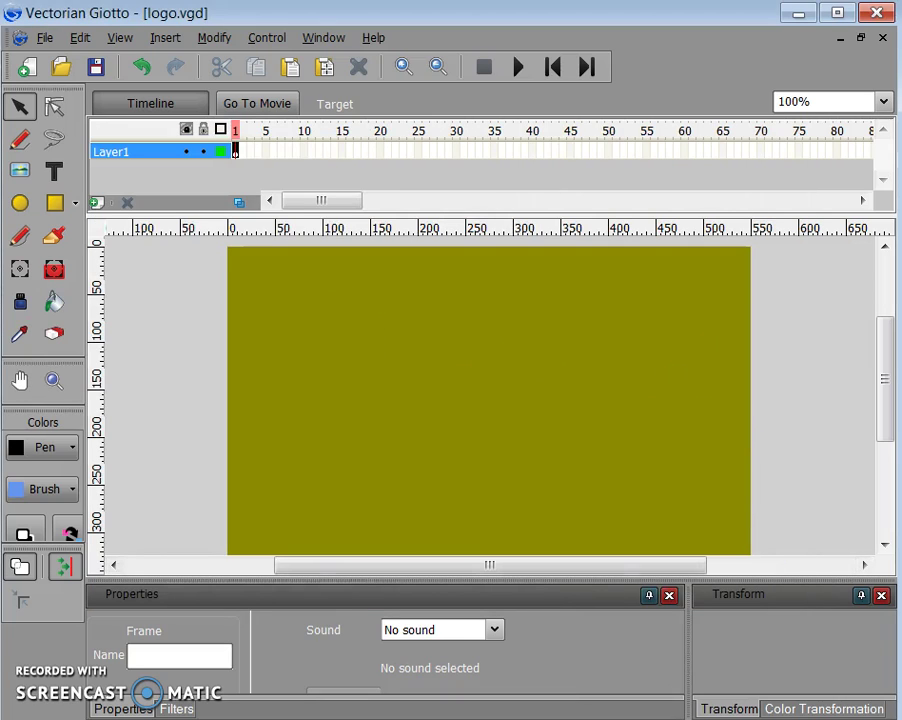
- Switch to the browser and save the enlarged black-and-tan puppy picture as a GIF in the Desktop's logo folder
{"action": "key", "text": "alt+Tab"}
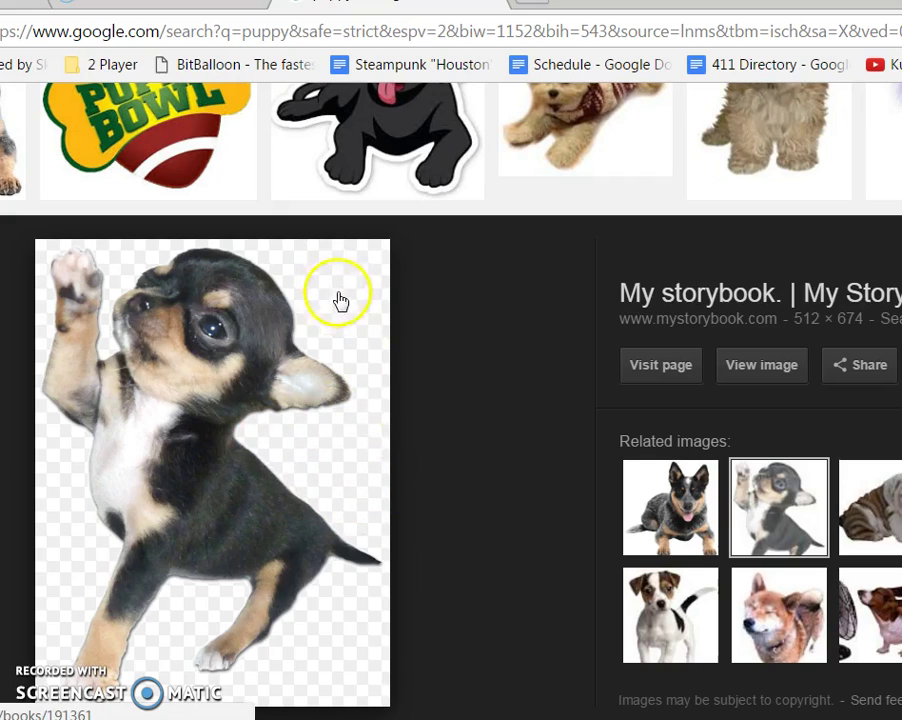
{"action": "left_click", "coordinate": [204, 464]}
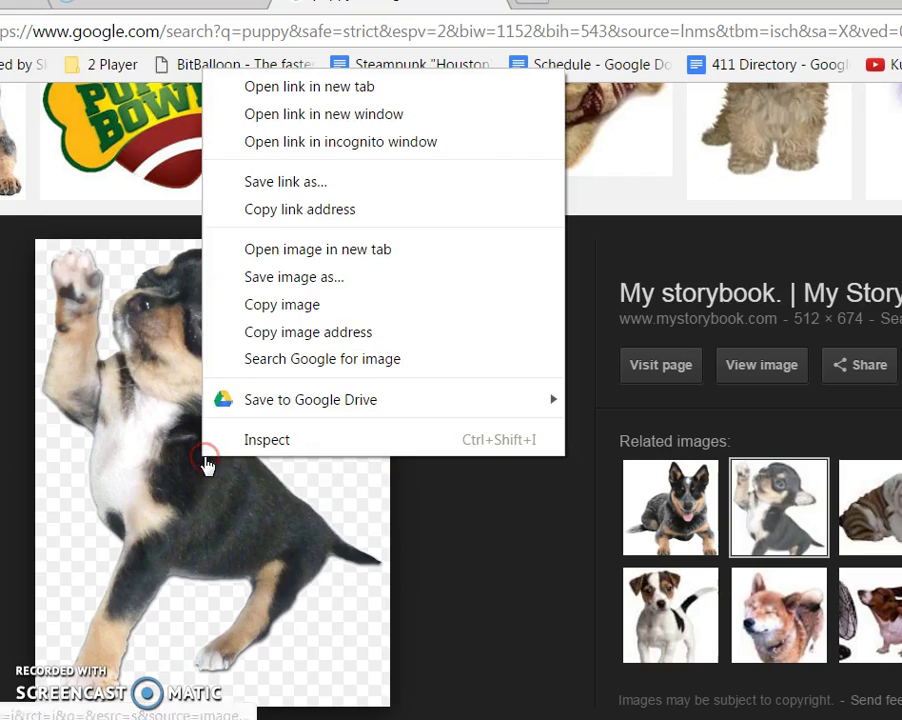
{"action": "left_click", "coordinate": [290, 274]}
{"action": "left_click_drag", "start_coordinate": [523, 161], "coordinate": [523, 278]}
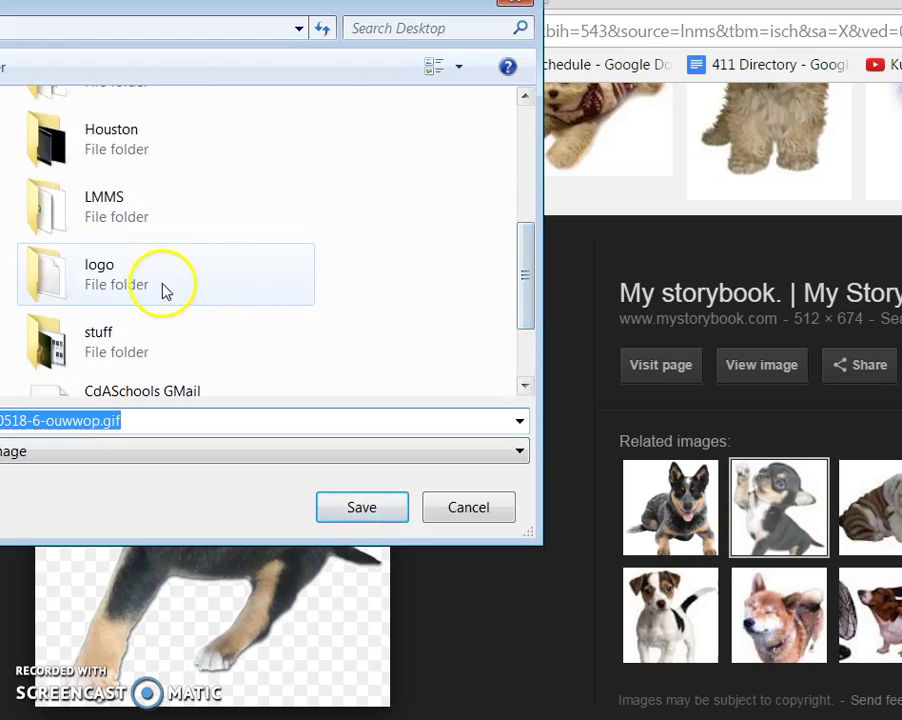
{"action": "double_click", "coordinate": [162, 288]}
{"action": "left_click", "coordinate": [372, 512]}
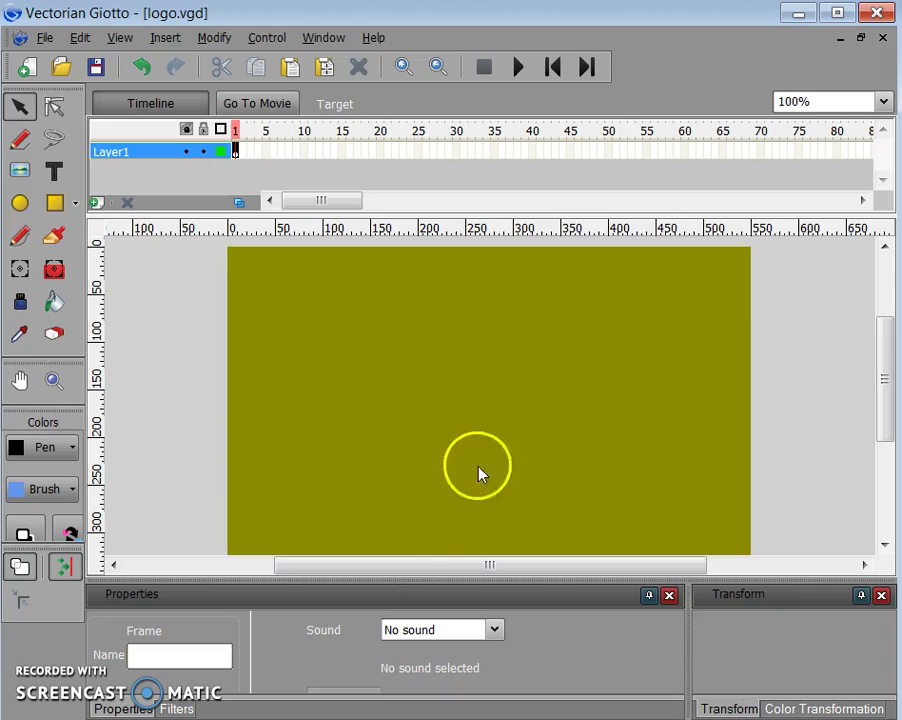
- Insert the puppy picture 20160518-6-ouwwop.gif from the logo folder into frame 1 of Layer1
{"action": "left_click", "coordinate": [234, 147]}
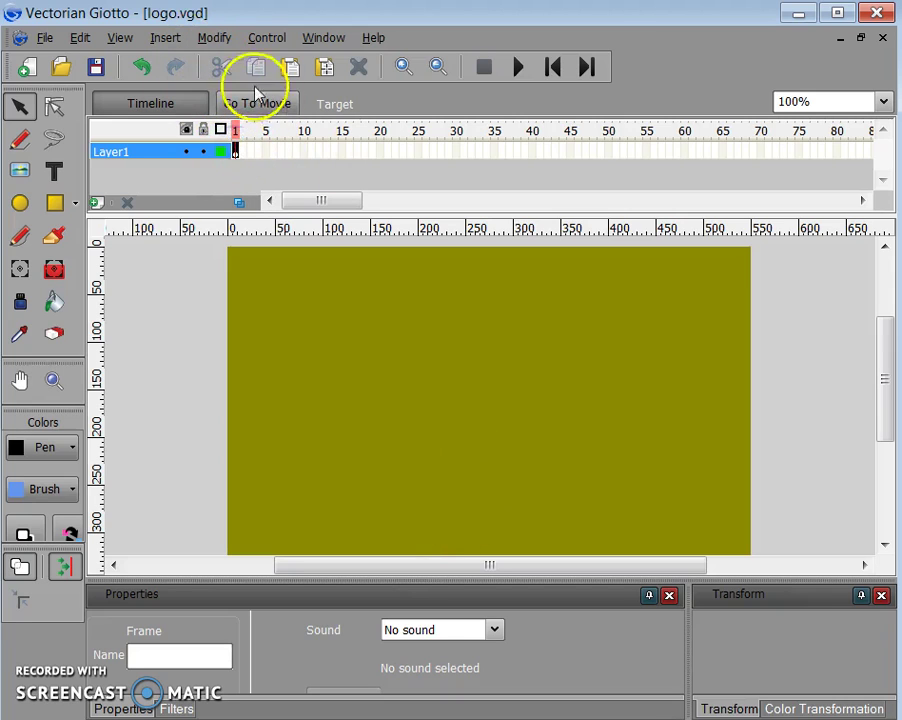
{"action": "left_click", "coordinate": [165, 40]}
{"action": "left_click", "coordinate": [209, 124]}
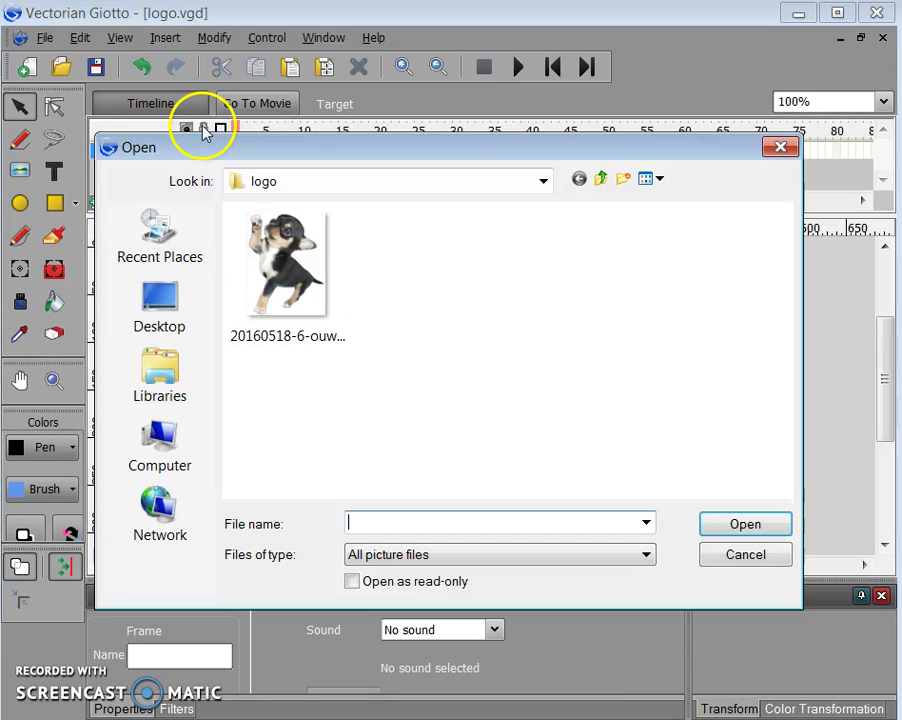
{"action": "left_click", "coordinate": [300, 278]}
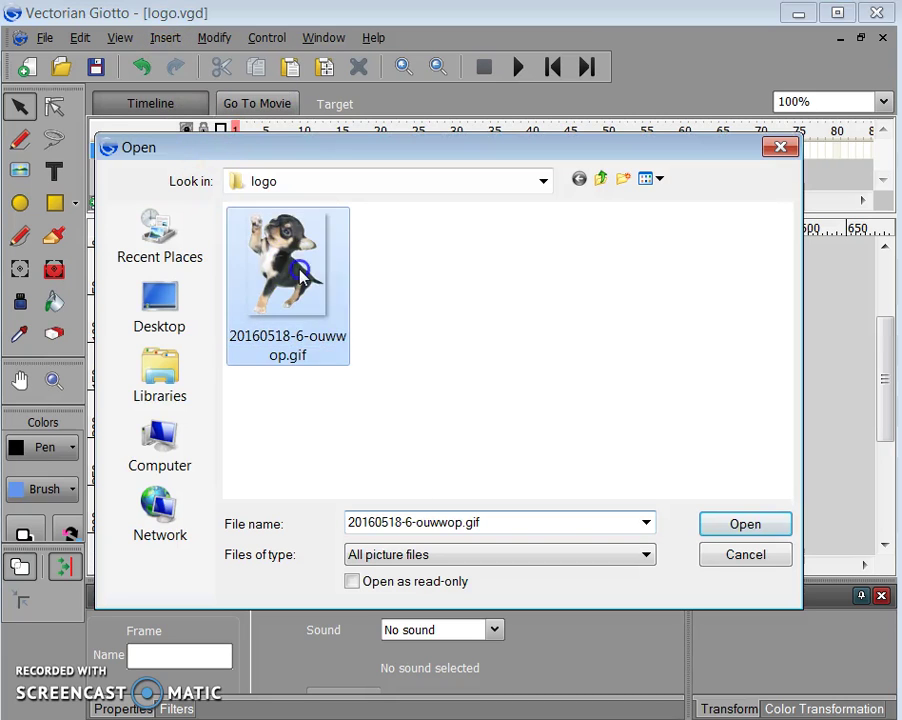
{"action": "left_click", "coordinate": [716, 520]}
- Scale the puppy picture down to about 27% width and 23% height and place it in the stage's upper-left corner
{"action": "left_click_drag", "start_coordinate": [448, 287], "coordinate": [528, 462]}
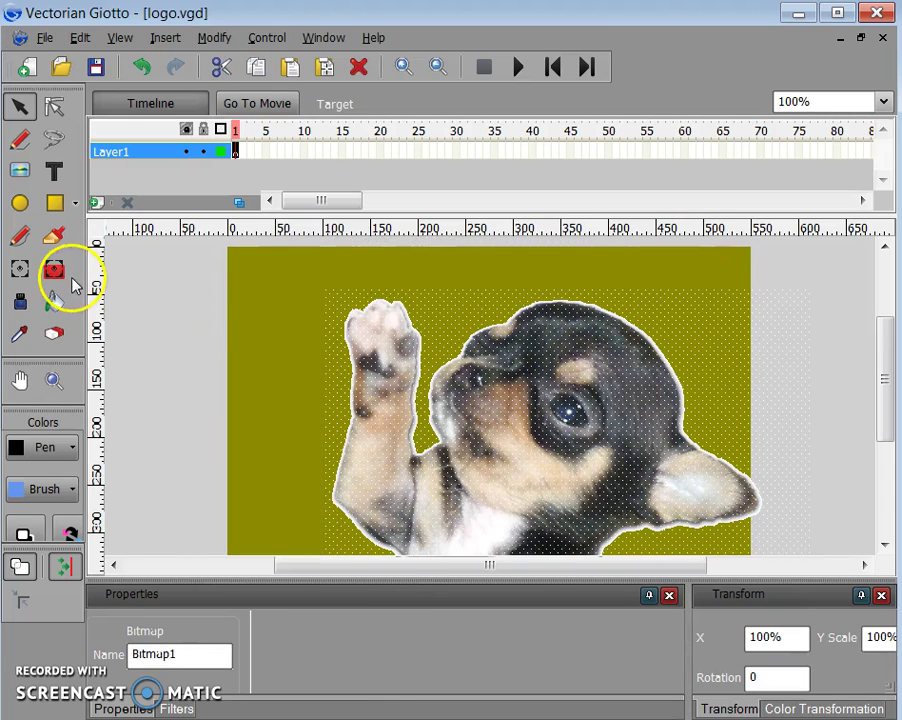
{"action": "left_click", "coordinate": [20, 268]}
{"action": "left_click_drag", "start_coordinate": [326, 290], "coordinate": [555, 469]}
{"action": "left_click_drag", "start_coordinate": [682, 524], "coordinate": [417, 462]}
{"action": "left_click_drag", "start_coordinate": [477, 493], "coordinate": [366, 427]}
{"action": "left_click_drag", "start_coordinate": [362, 487], "coordinate": [308, 312]}
{"action": "left_click", "coordinate": [414, 360]}
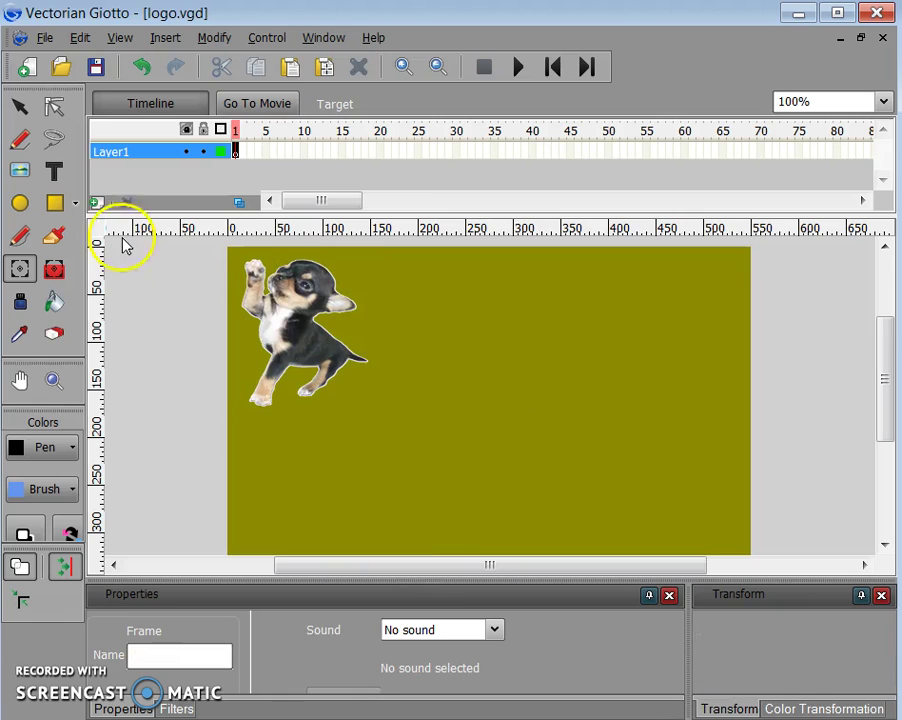
{"action": "left_click", "coordinate": [20, 106]}
{"action": "left_click", "coordinate": [371, 322]}
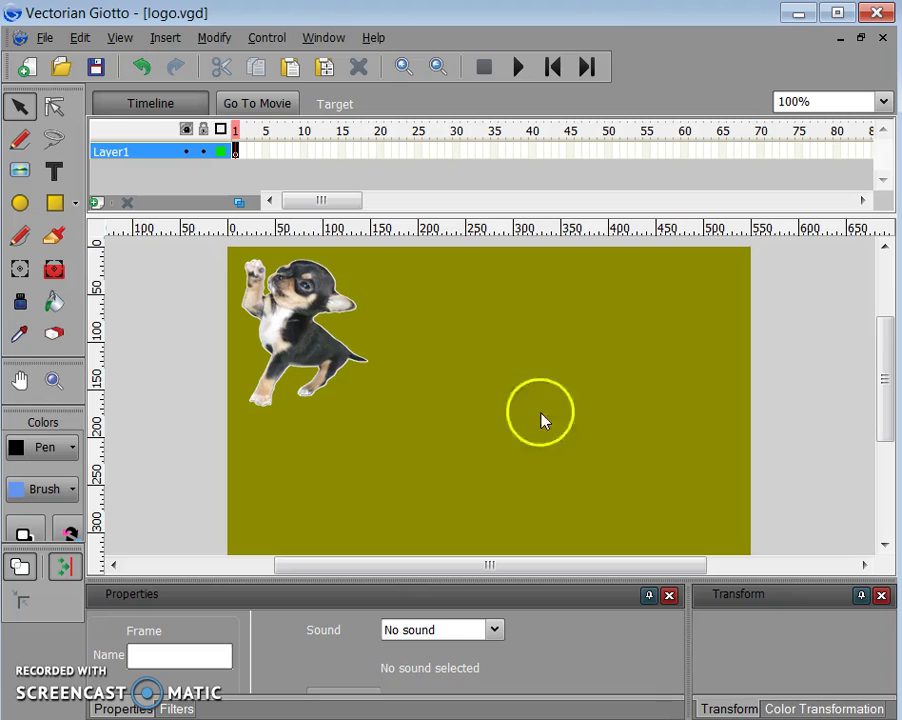
- Insert a keyframe at frame 40 of Layer1 and create a motion tween between frames 1 and 40
{"action": "right_click", "coordinate": [532, 152]}
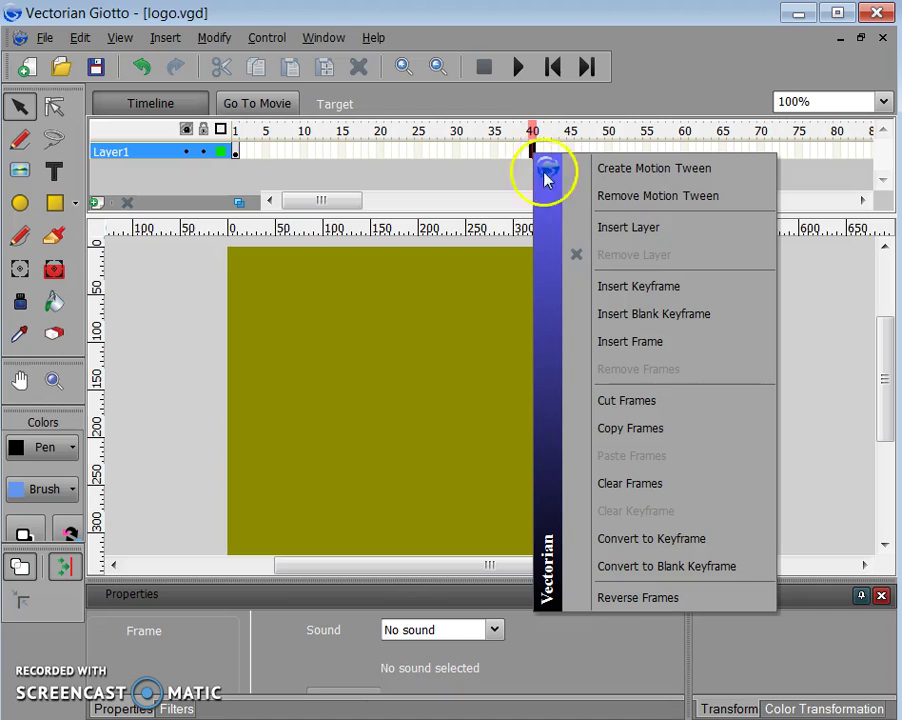
{"action": "left_click", "coordinate": [628, 288]}
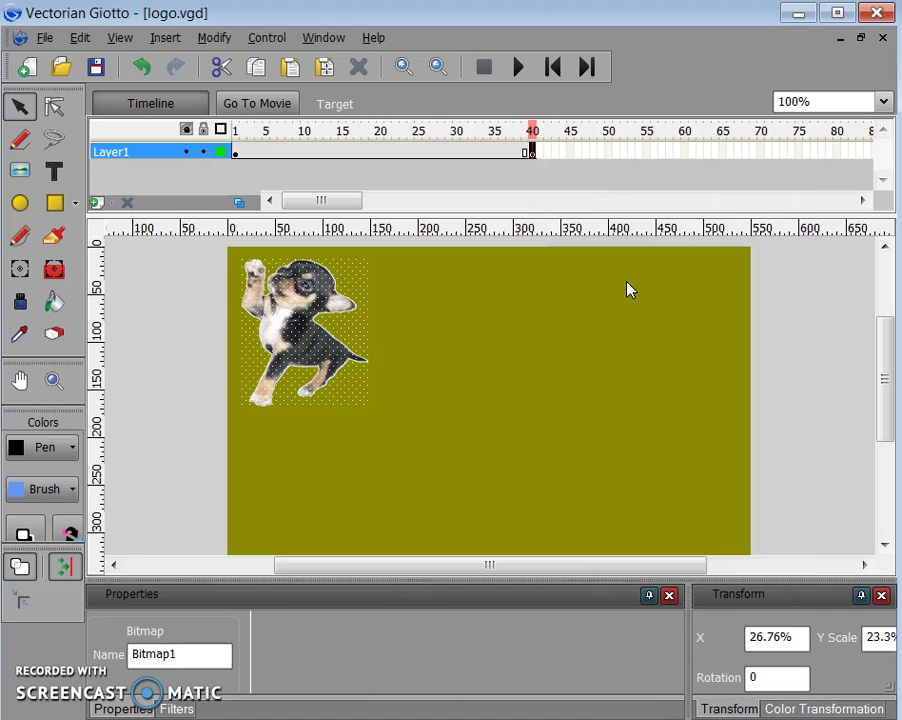
{"action": "left_click", "coordinate": [386, 152]}
{"action": "left_click_drag", "start_coordinate": [290, 148], "coordinate": [490, 157]}
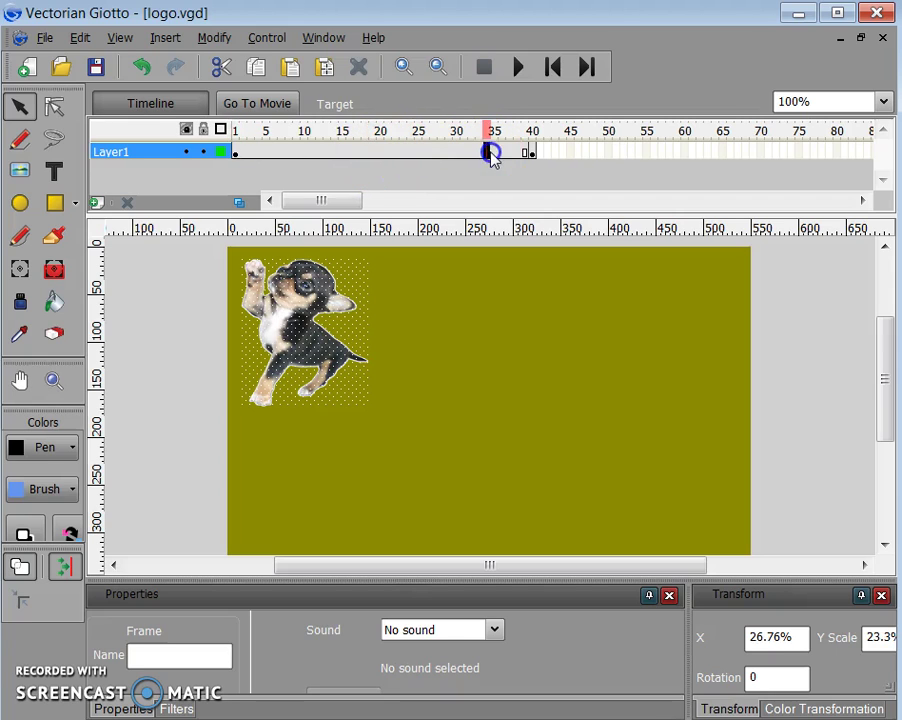
{"action": "left_click", "coordinate": [374, 152]}
{"action": "right_click", "coordinate": [374, 152]}
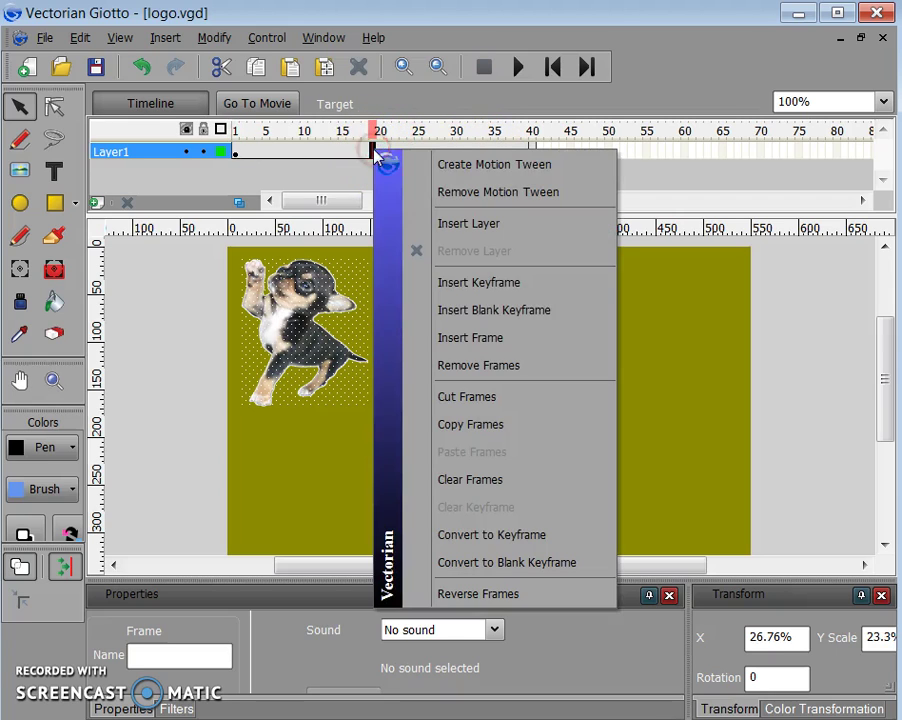
{"action": "left_click", "coordinate": [448, 175]}
- Move the puppy to the stage's upper-right corner at frame 10 and to its lower-right corner at frame 20
{"action": "left_click_drag", "start_coordinate": [366, 156], "coordinate": [308, 152]}
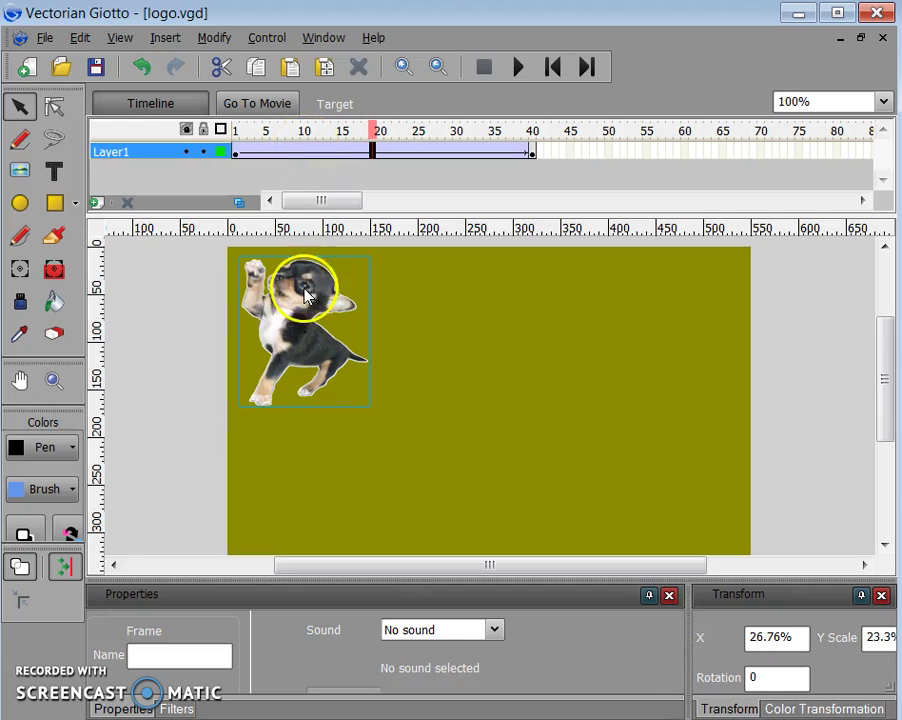
{"action": "left_click", "coordinate": [305, 151]}
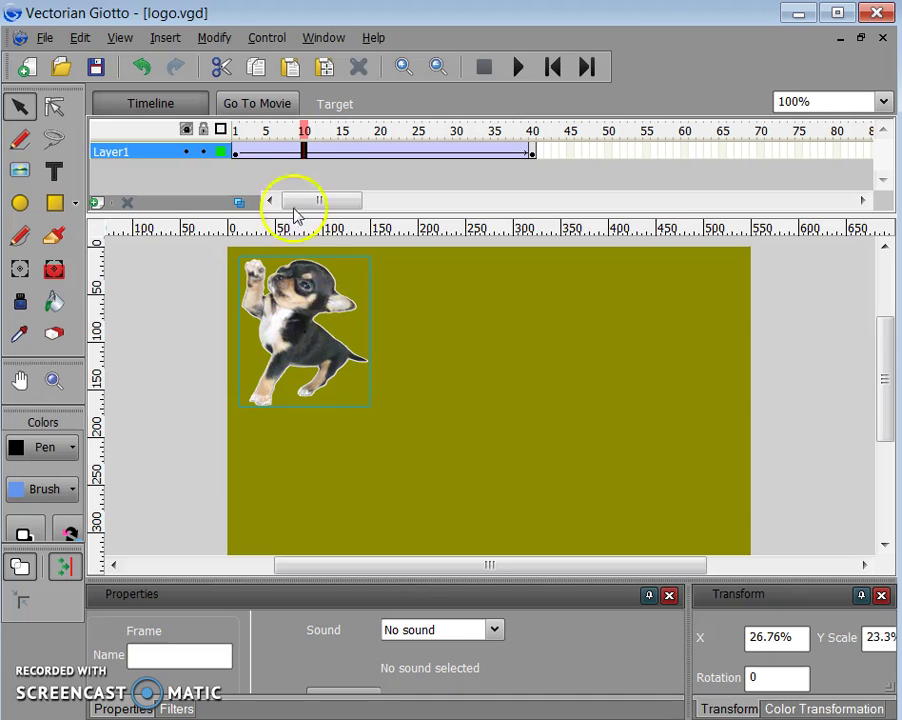
{"action": "left_click", "coordinate": [304, 300]}
{"action": "left_click_drag", "start_coordinate": [304, 300], "coordinate": [662, 308]}
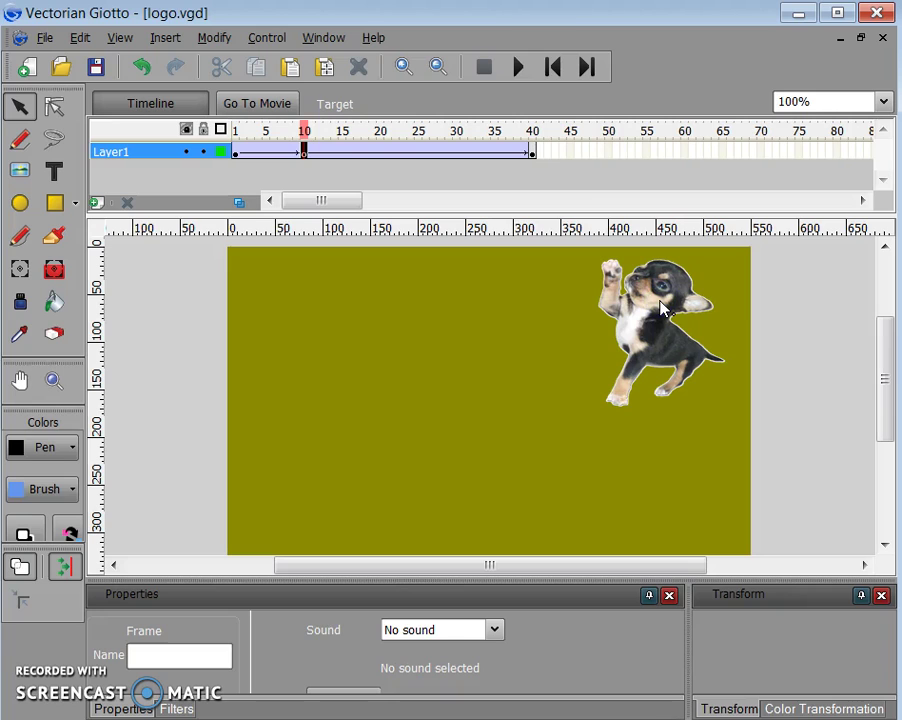
{"action": "left_click", "coordinate": [380, 155]}
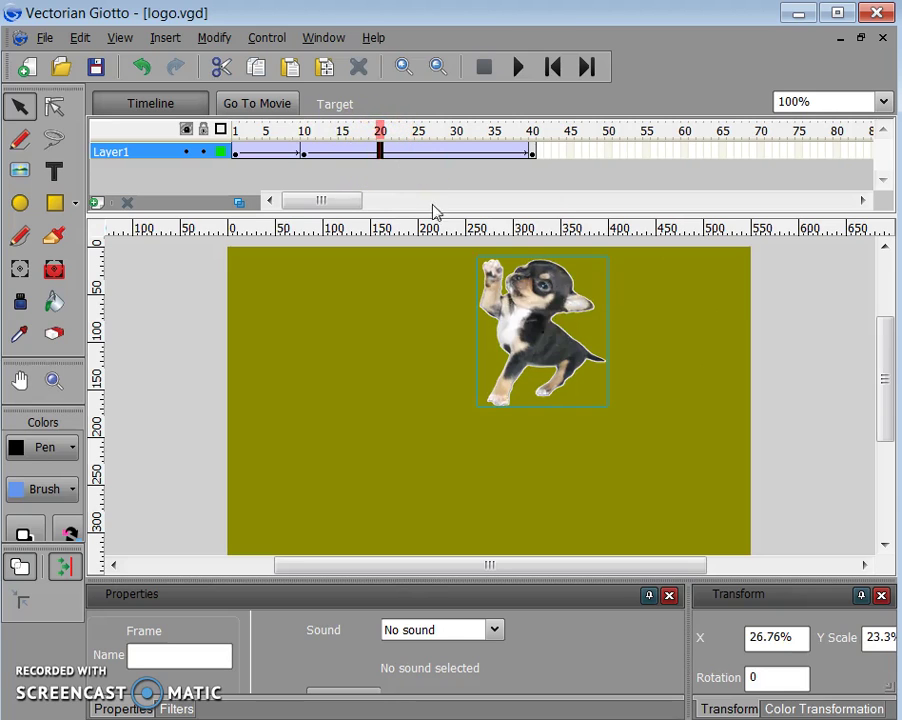
{"action": "left_click_drag", "start_coordinate": [550, 315], "coordinate": [679, 462]}
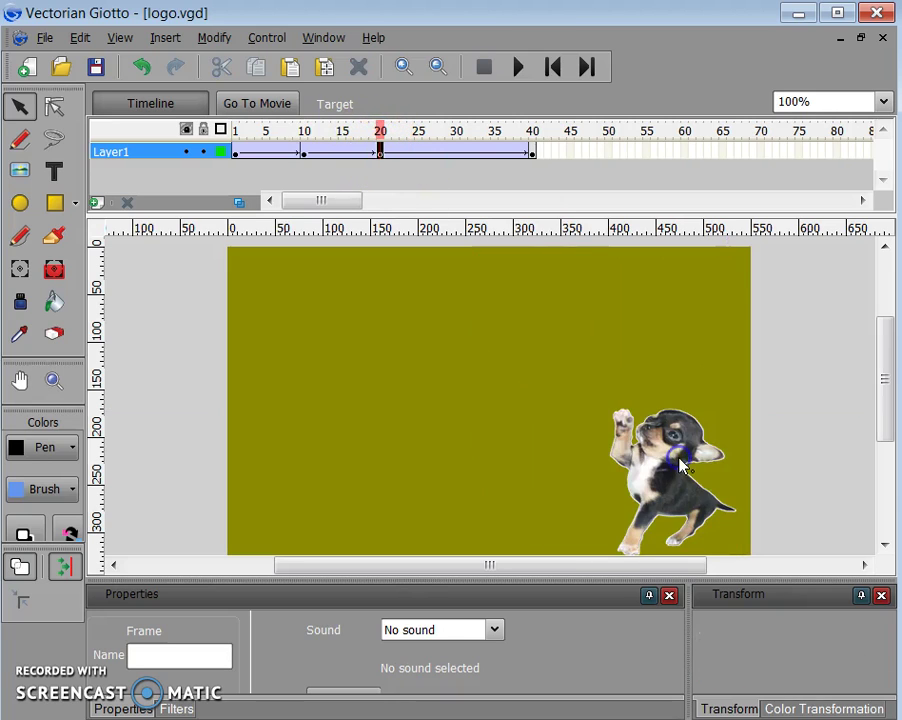
- Move the puppy to the stage's lower-left corner at frame 30 and play the animation from the start
{"action": "left_click", "coordinate": [456, 140]}
{"action": "left_click_drag", "start_coordinate": [478, 379], "coordinate": [287, 497]}
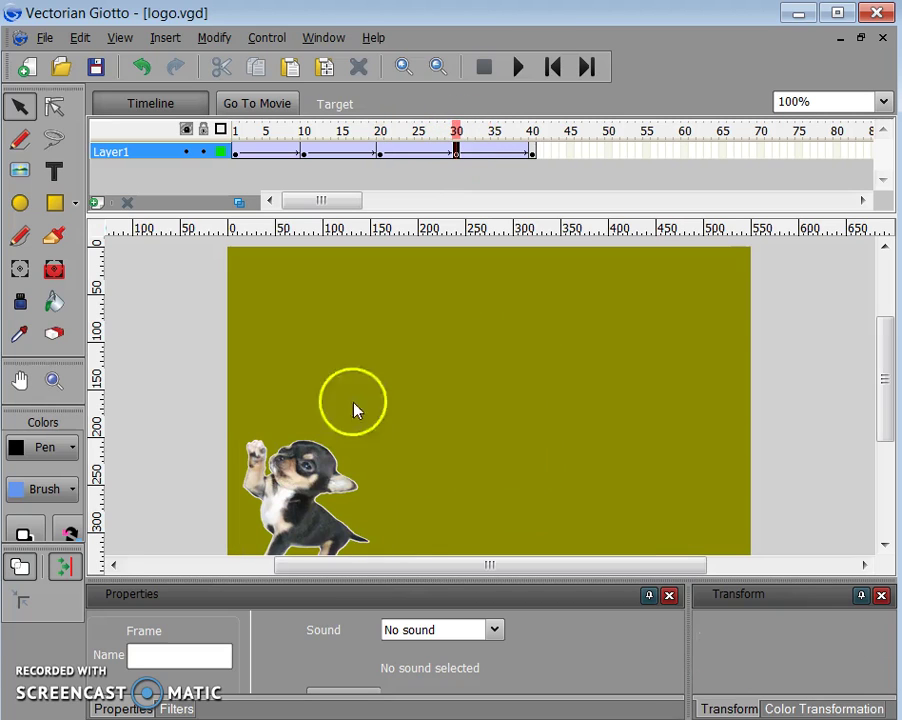
{"action": "left_click", "coordinate": [544, 67]}
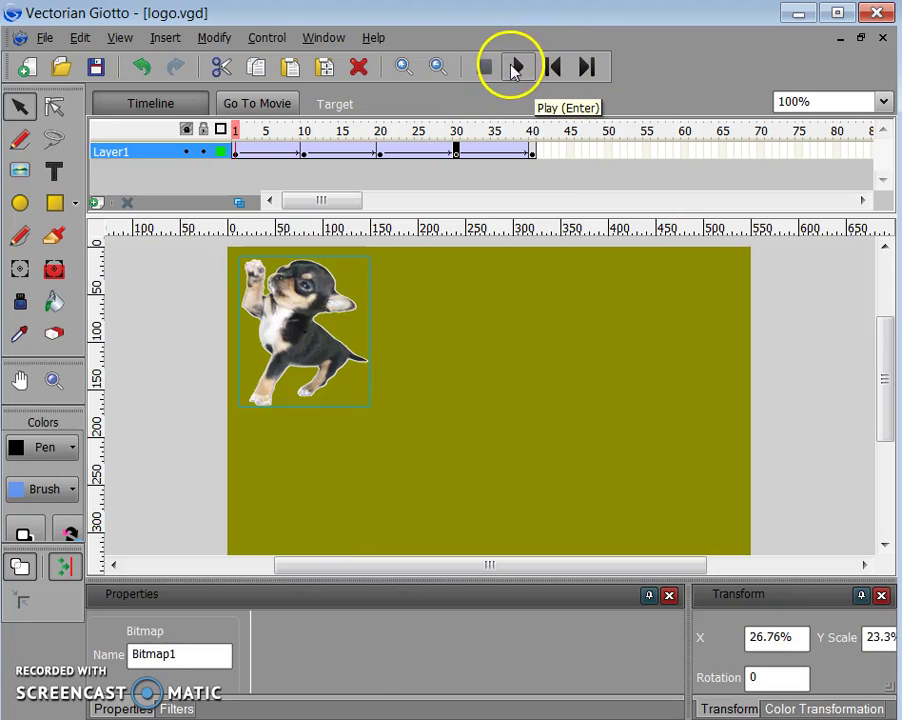
{"action": "left_click", "coordinate": [515, 67]}
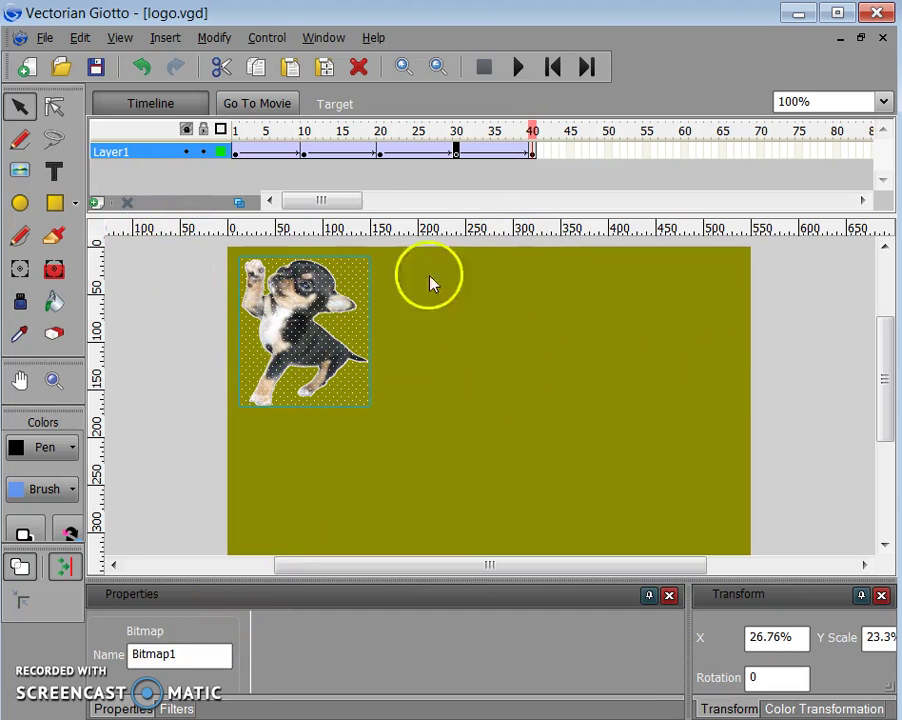
- Hide Layer1 and add a new layer above it
{"action": "left_click", "coordinate": [186, 151]}
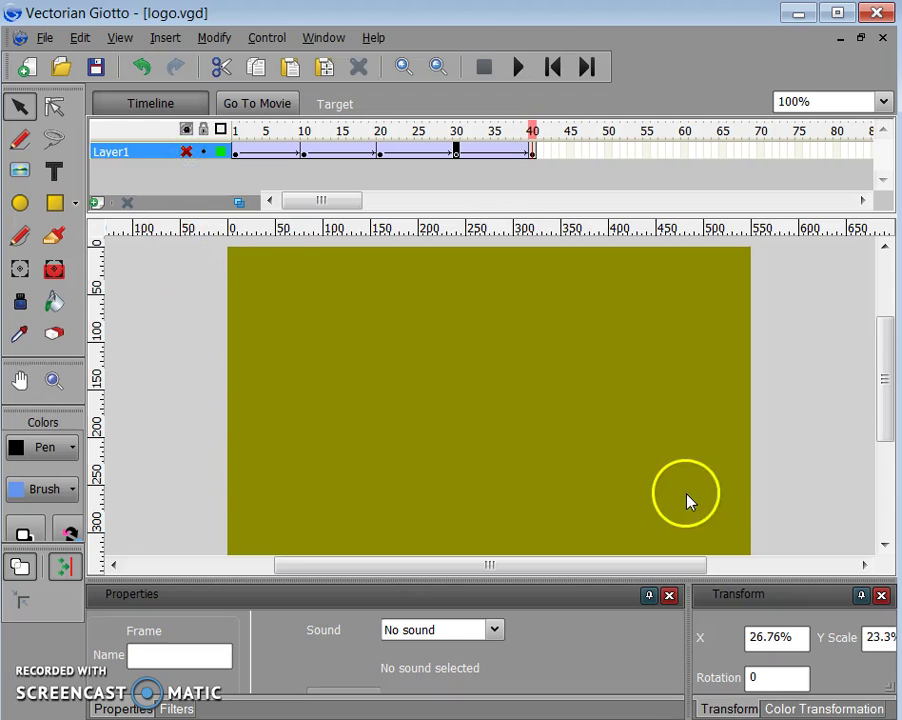
{"action": "left_click", "coordinate": [97, 204]}
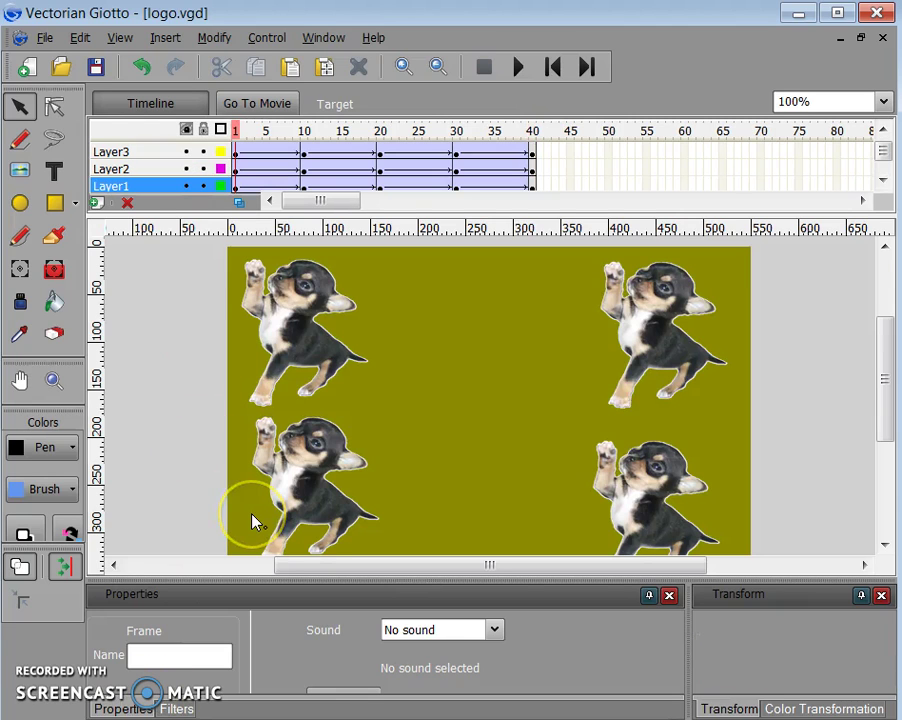
- Preview the four-puppy animation from frame 1 and return it to the start
{"action": "left_click", "coordinate": [238, 328]}
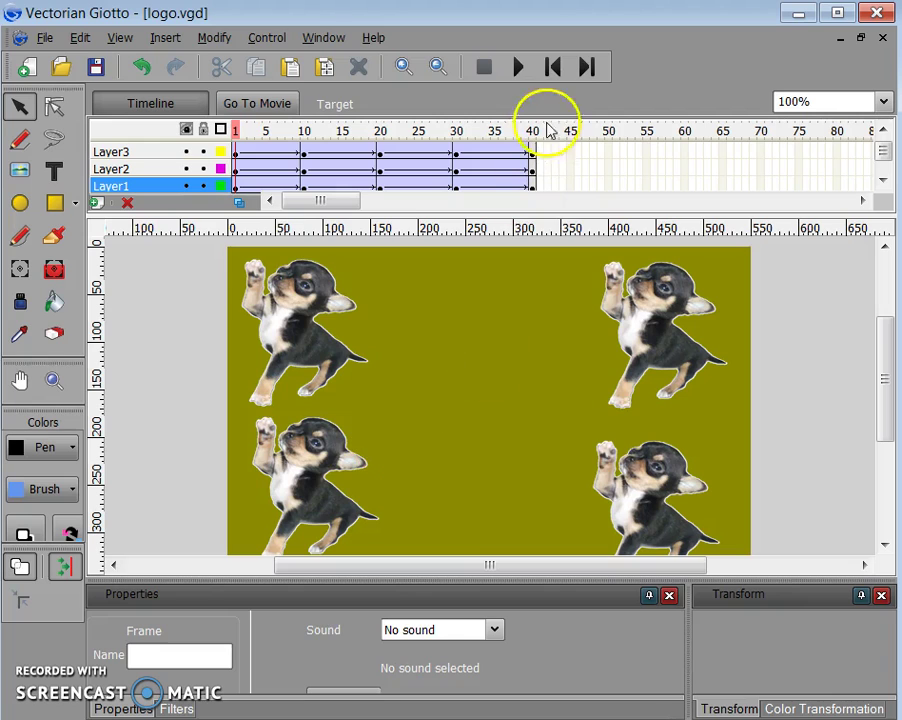
{"action": "left_click", "coordinate": [563, 76]}
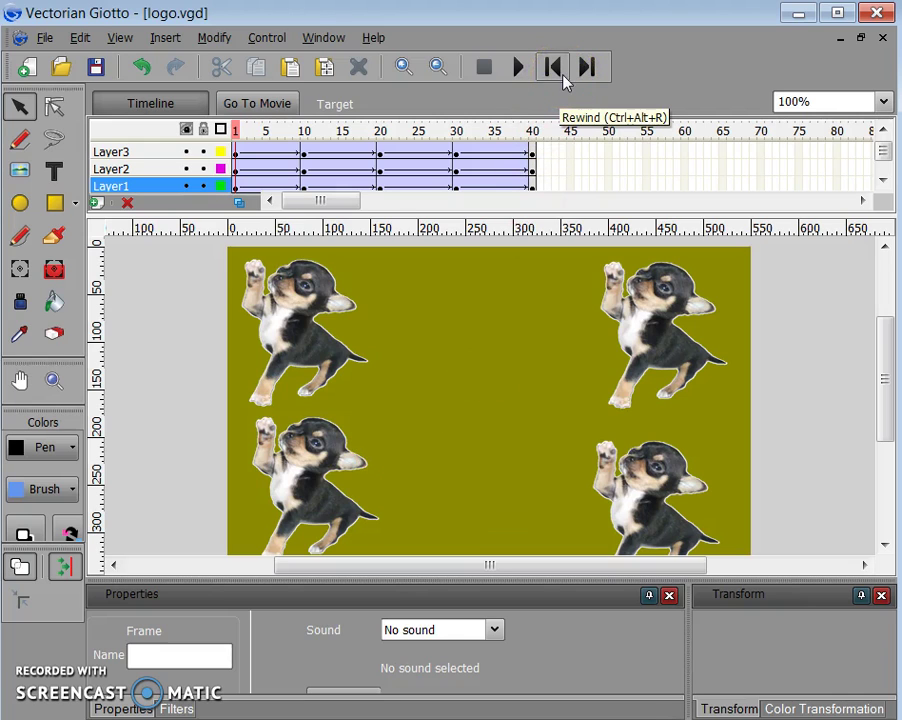
{"action": "left_click", "coordinate": [522, 68]}
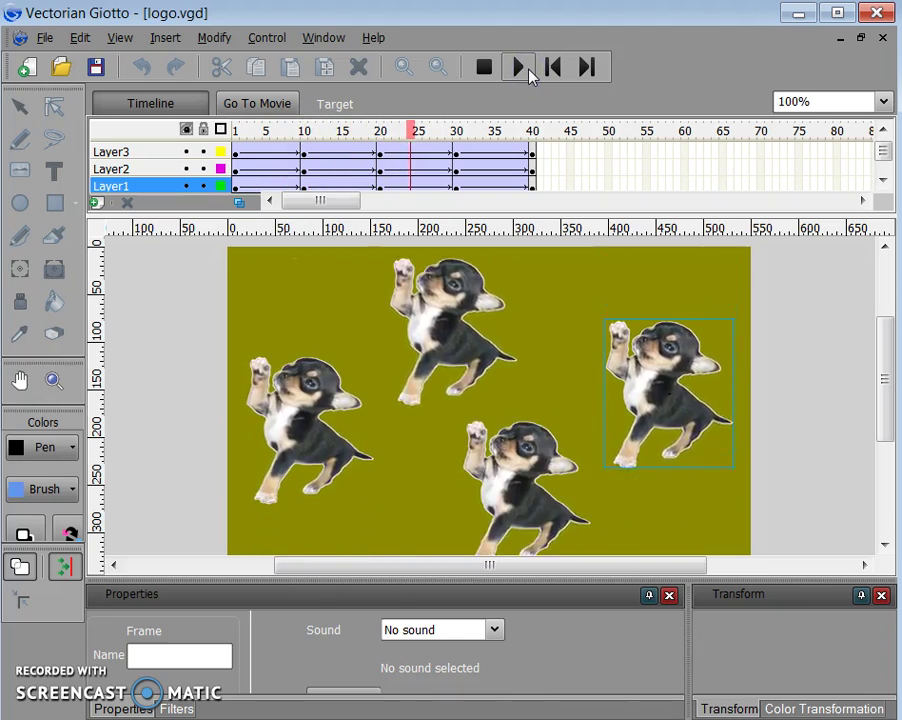
{"action": "left_click", "coordinate": [552, 66]}
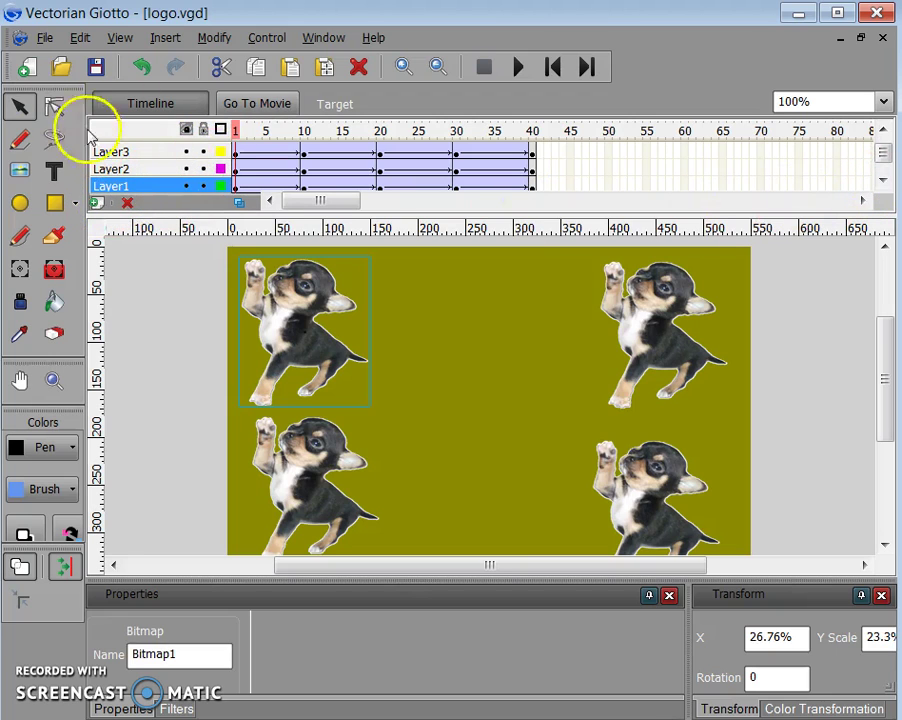
- Hide Layer1 through Layer4 and add a new layer above them
{"action": "left_click", "coordinate": [186, 186]}
{"action": "left_click", "coordinate": [186, 169]}
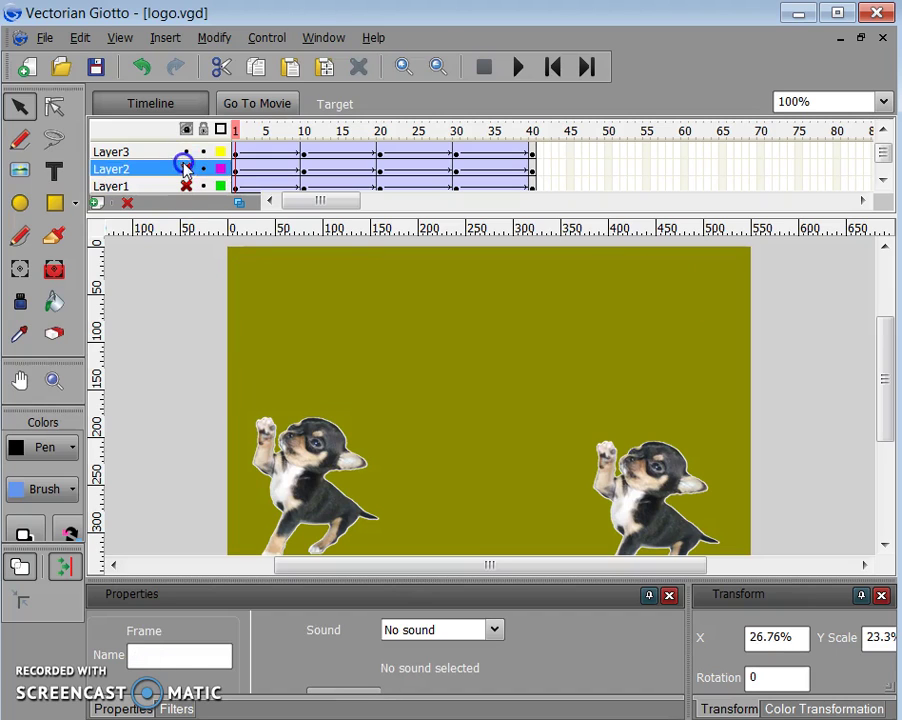
{"action": "left_click", "coordinate": [186, 152]}
{"action": "scroll", "coordinate": [188, 160], "scroll_direction": "up", "scroll_amount": 1}
{"action": "left_click", "coordinate": [186, 155]}
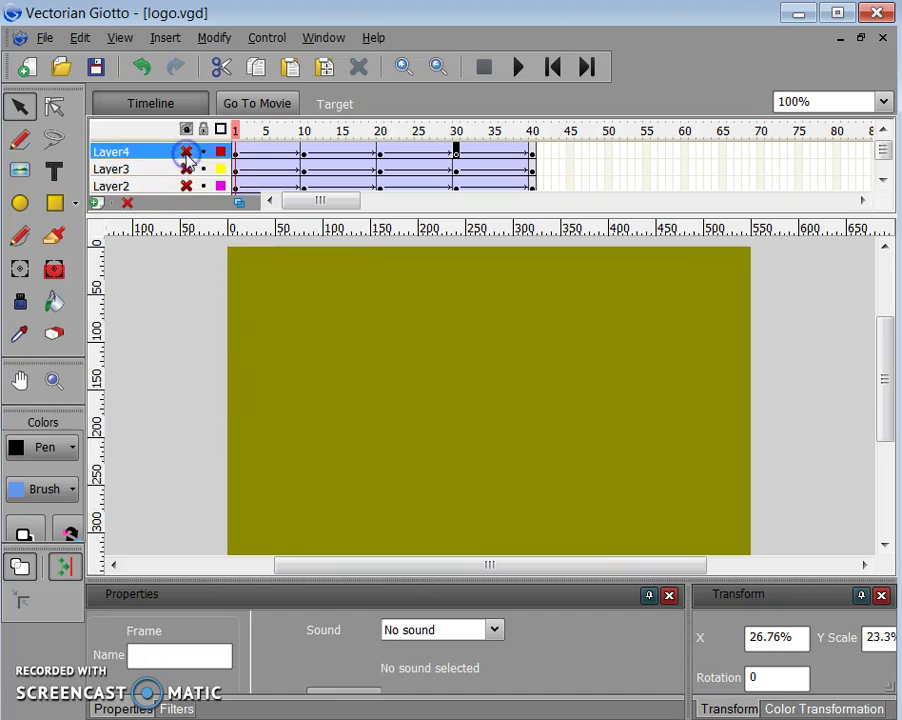
{"action": "left_click", "coordinate": [96, 203]}
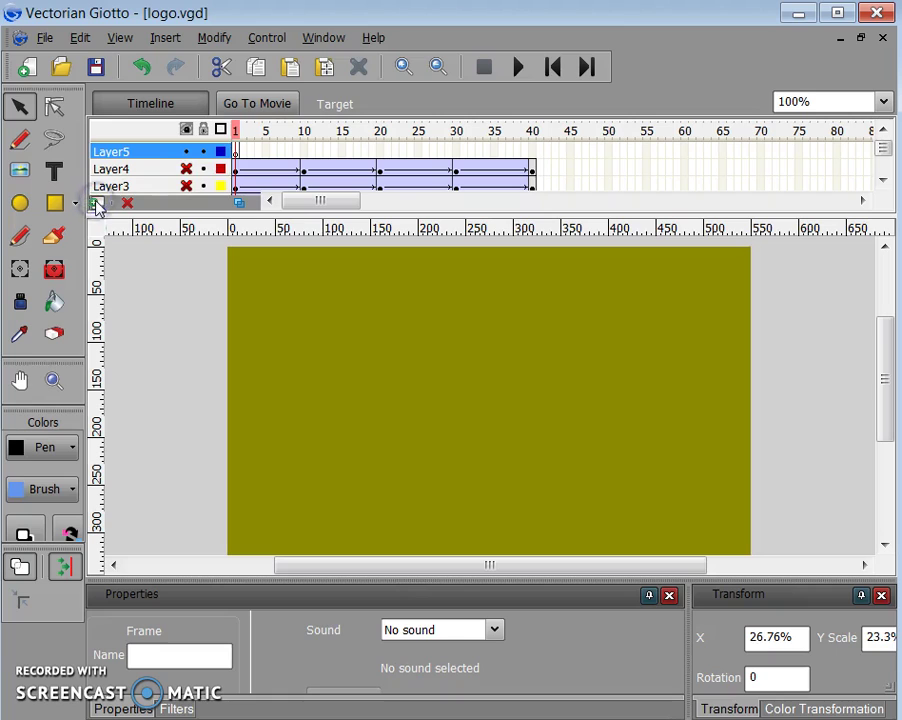
- Select frame 1 of Layer5 and set up the Text tool with Comic Sans MS at size 40
{"action": "left_click", "coordinate": [235, 150]}
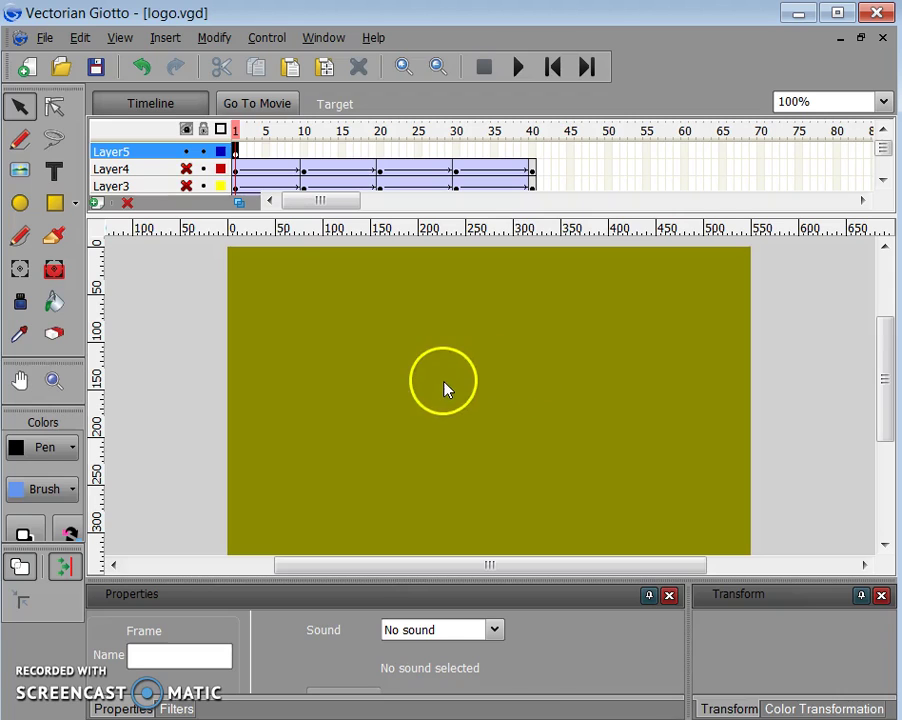
{"action": "left_click", "coordinate": [52, 176]}
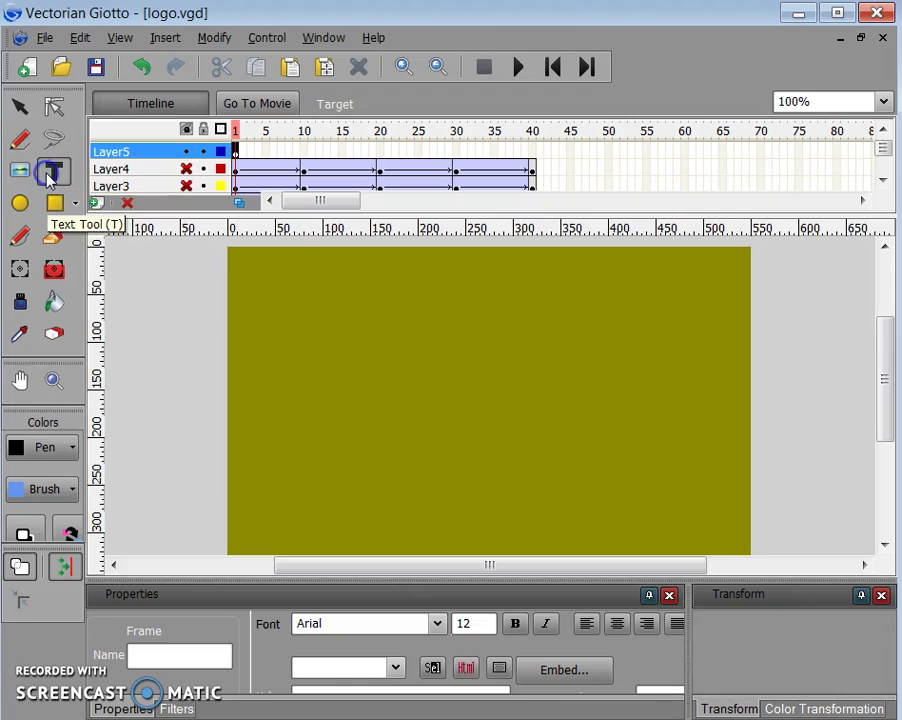
{"action": "left_click", "coordinate": [438, 625]}
{"action": "scroll", "coordinate": [390, 455], "scroll_direction": "down", "scroll_amount": 3}
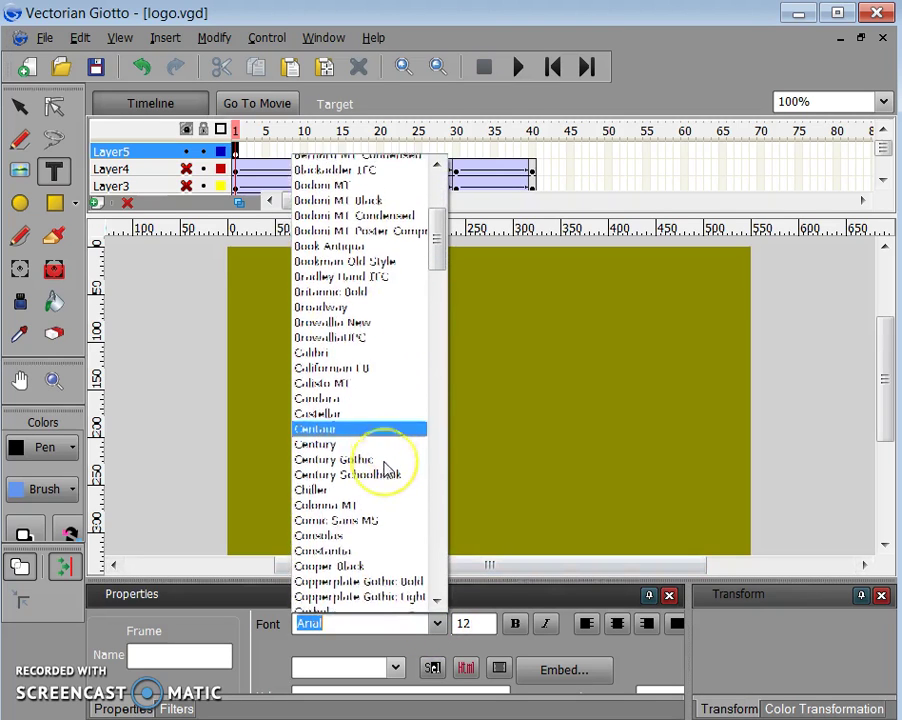
{"action": "scroll", "coordinate": [378, 488], "scroll_direction": "down", "scroll_amount": 1}
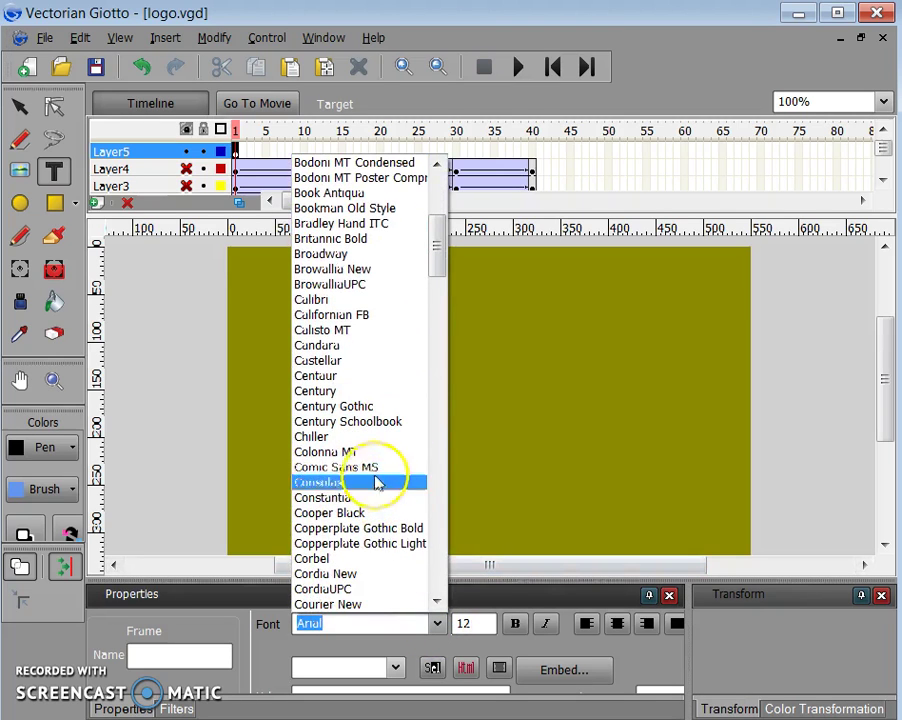
{"action": "left_click", "coordinate": [377, 467]}
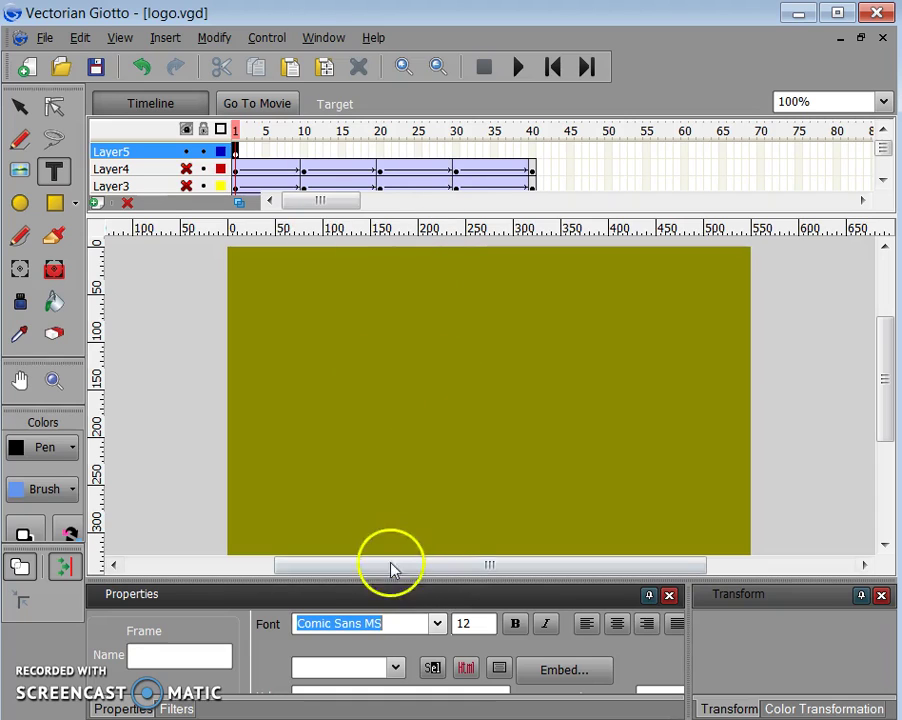
{"action": "left_click", "coordinate": [490, 623]}
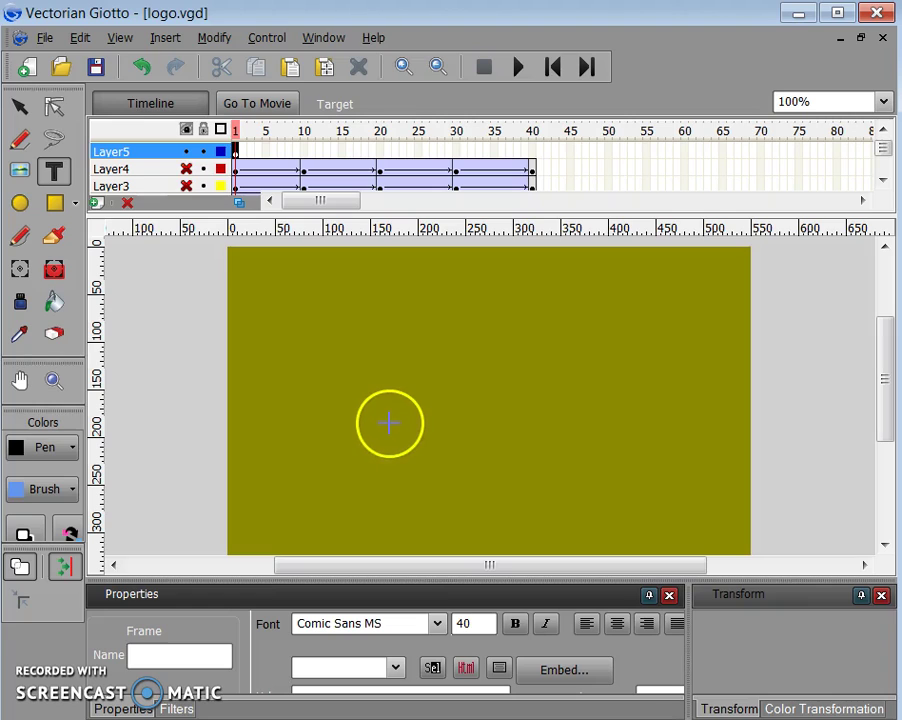
- Add the text "Pups R Us" to frame 1 of Layer5 and place it in the middle of the stage
{"action": "left_click", "coordinate": [354, 368]}
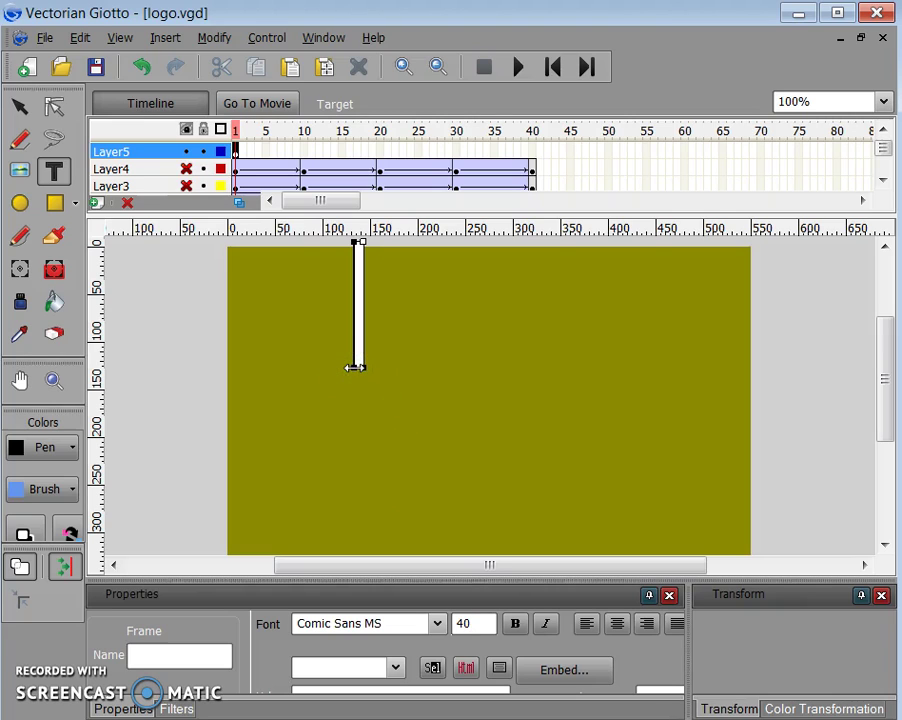
{"action": "type", "text": "Pu"}
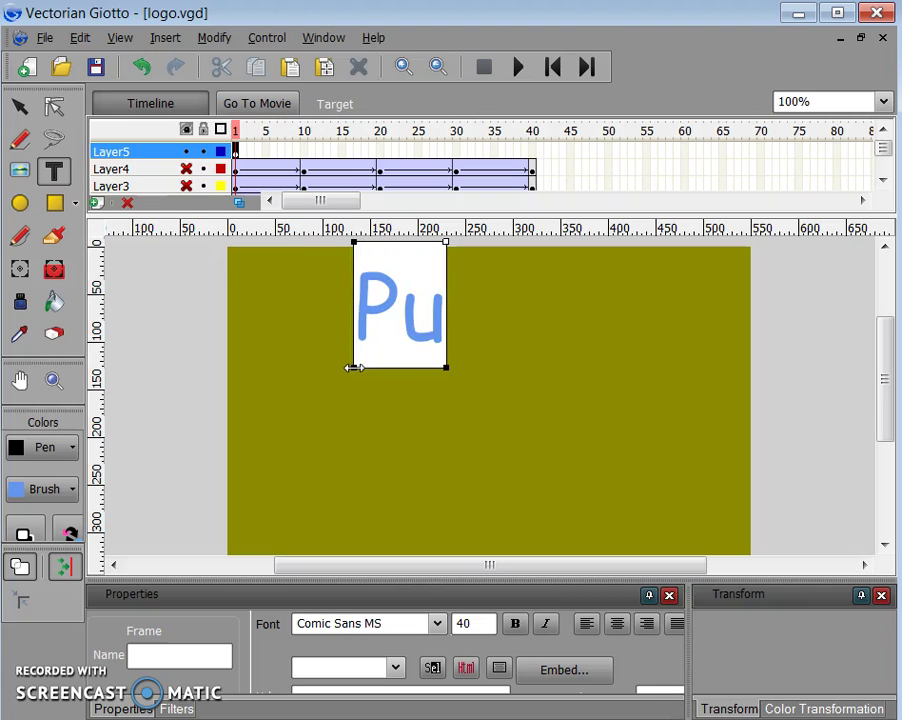
{"action": "type", "text": "ps"}
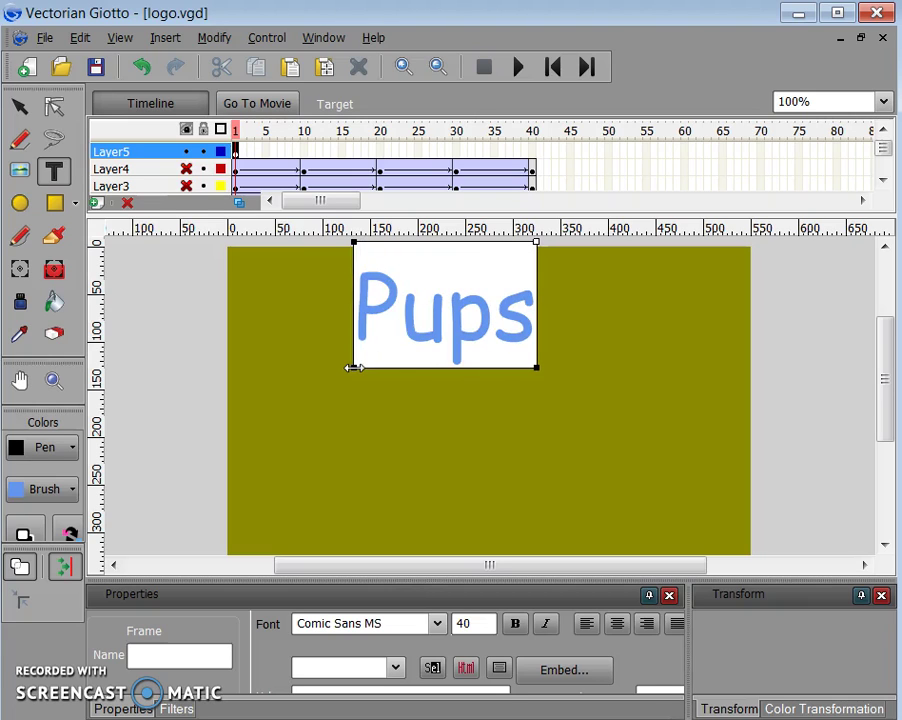
{"action": "type", "text": " R Us"}
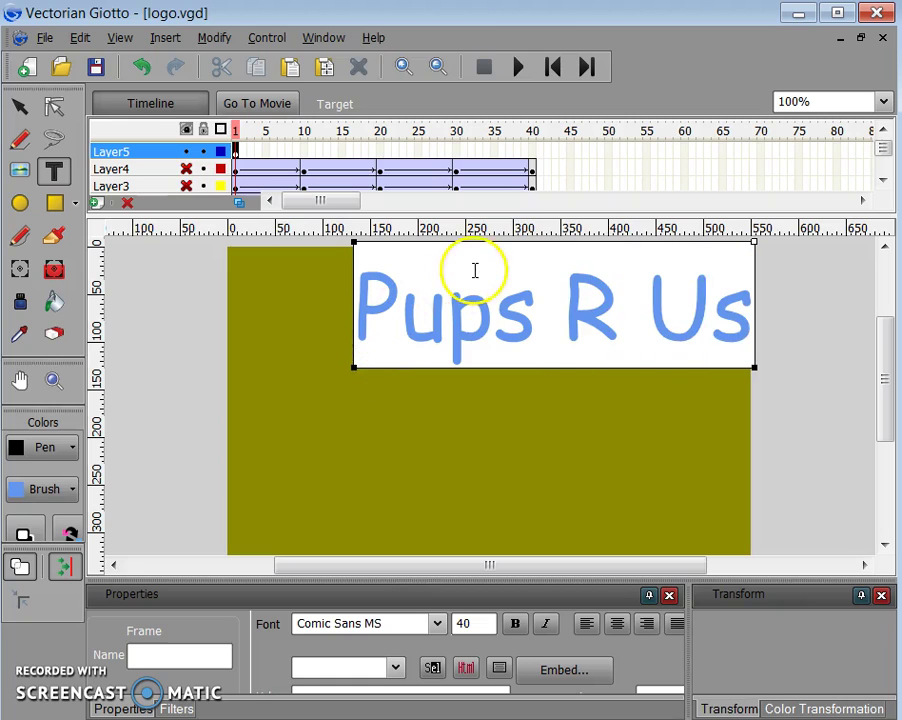
{"action": "left_click", "coordinate": [20, 104]}
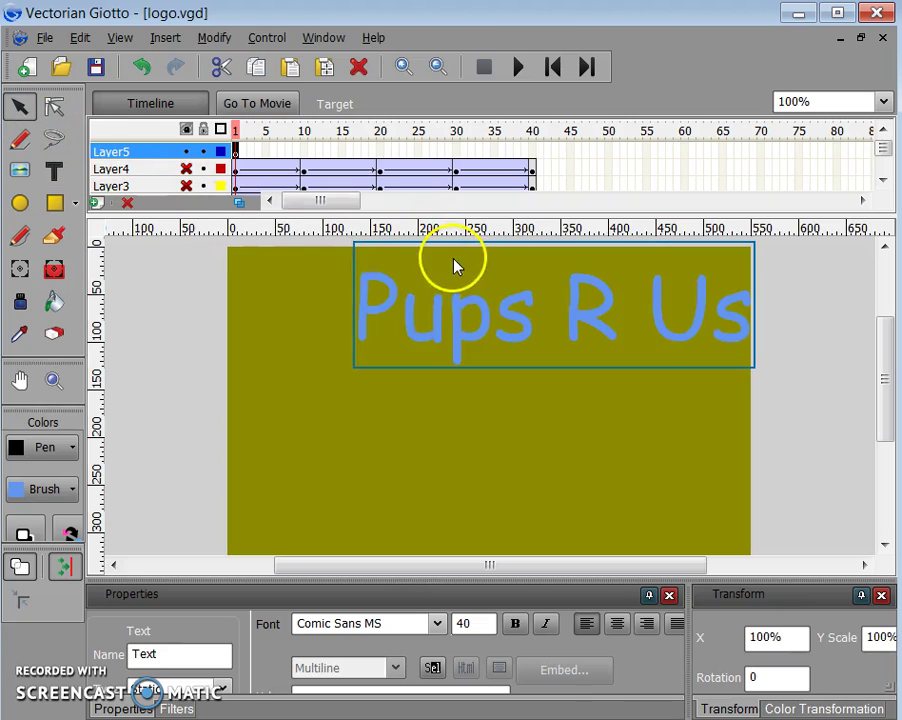
{"action": "left_click_drag", "start_coordinate": [440, 327], "coordinate": [389, 417]}
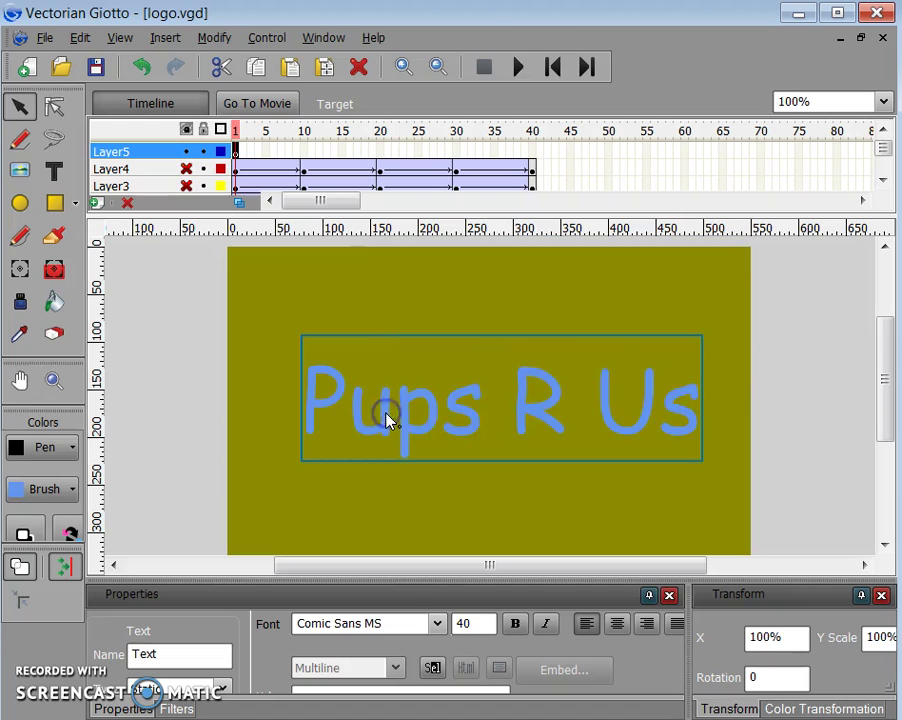
{"action": "left_click", "coordinate": [771, 362]}
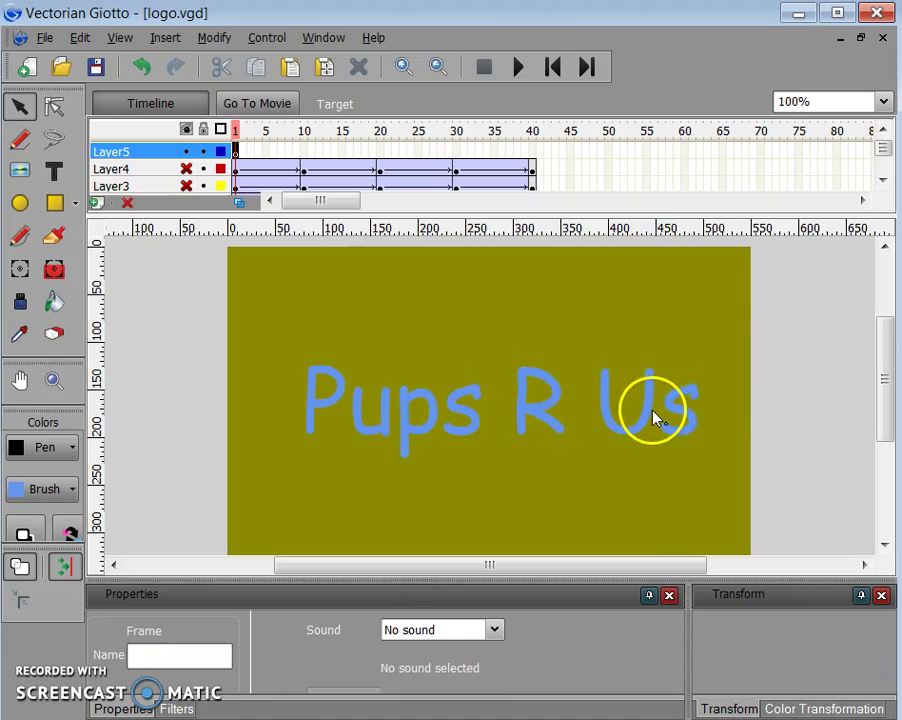
- Try to recolor the "Pups R Us" text by choosing dark teal as the pen color
{"action": "left_click", "coordinate": [652, 418]}
{"action": "left_click", "coordinate": [60, 447]}
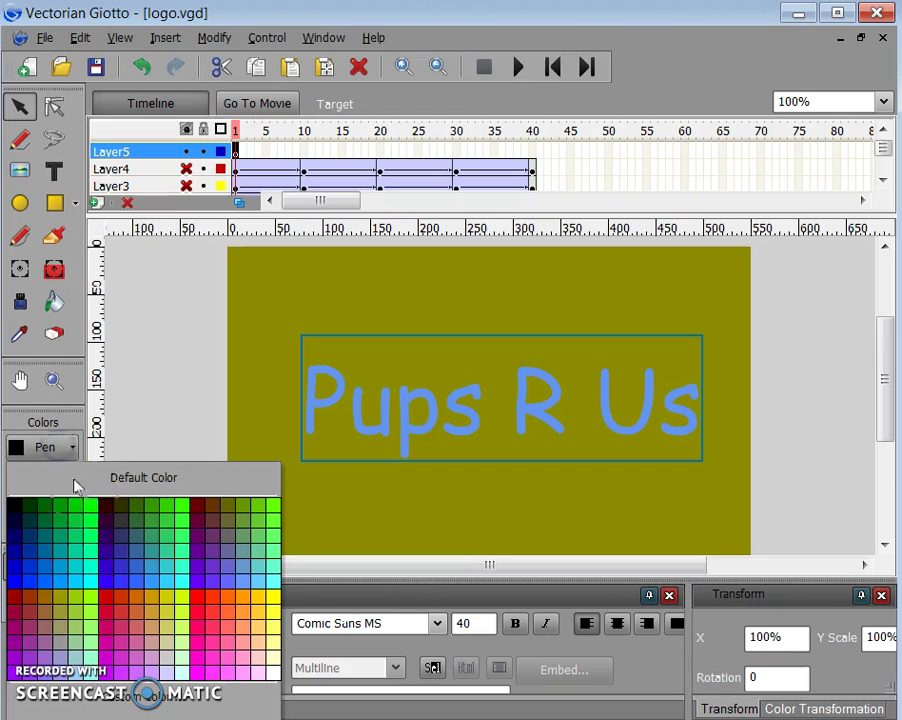
{"action": "left_click", "coordinate": [140, 541]}
{"action": "left_click", "coordinate": [409, 408]}
{"action": "double_click", "coordinate": [411, 410]}
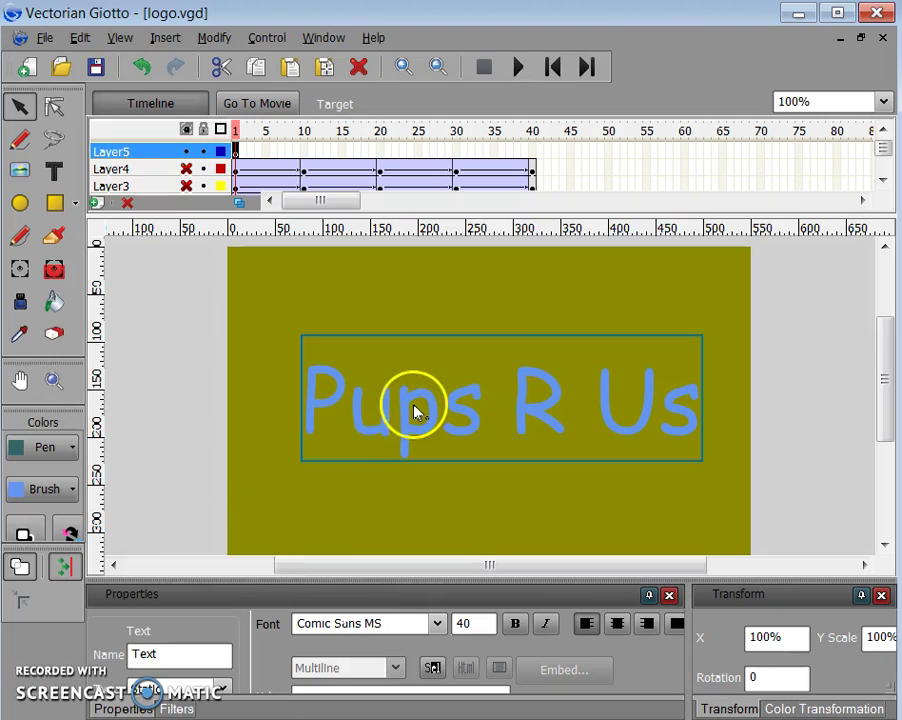
{"action": "left_click", "coordinate": [303, 408]}
{"action": "left_click", "coordinate": [221, 404]}
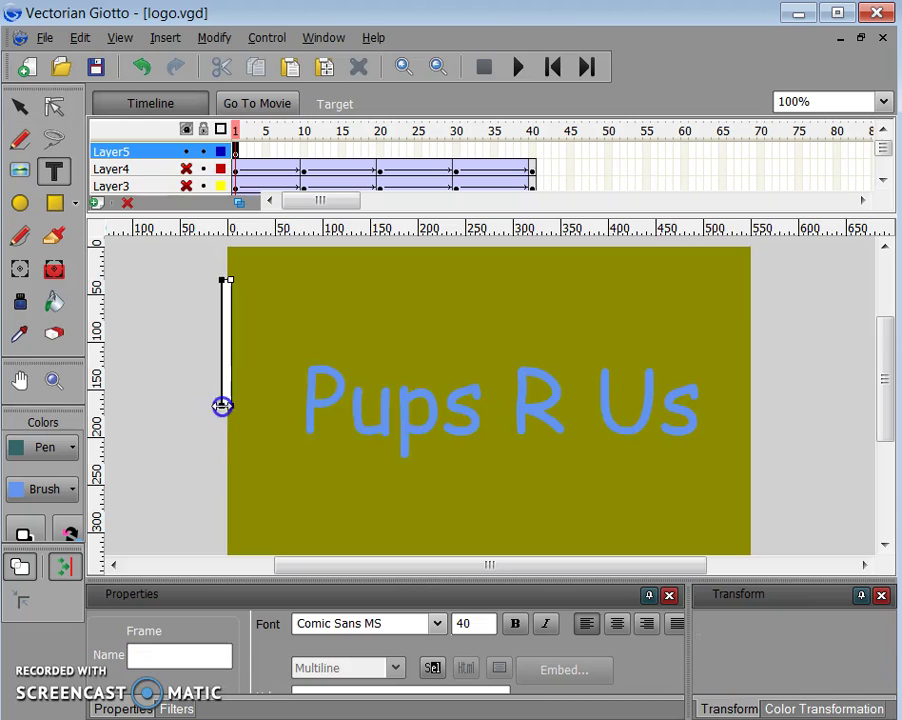
{"action": "left_click", "coordinate": [388, 422]}
{"action": "left_click", "coordinate": [800, 417]}
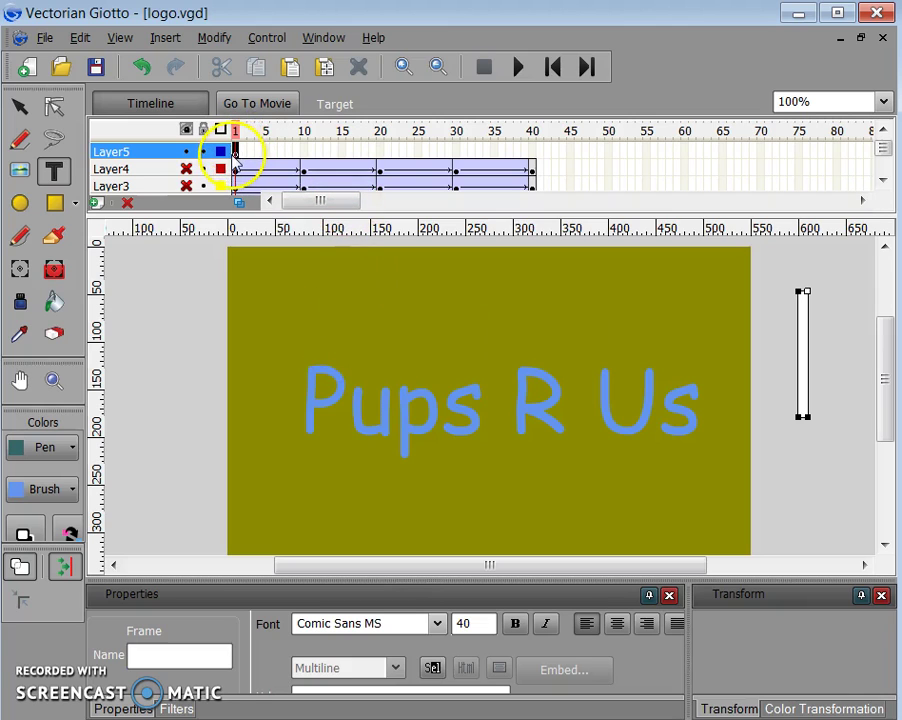
- Insert a keyframe at frame 40 of Layer5 so the text spans the whole animation
{"action": "left_click", "coordinate": [273, 155]}
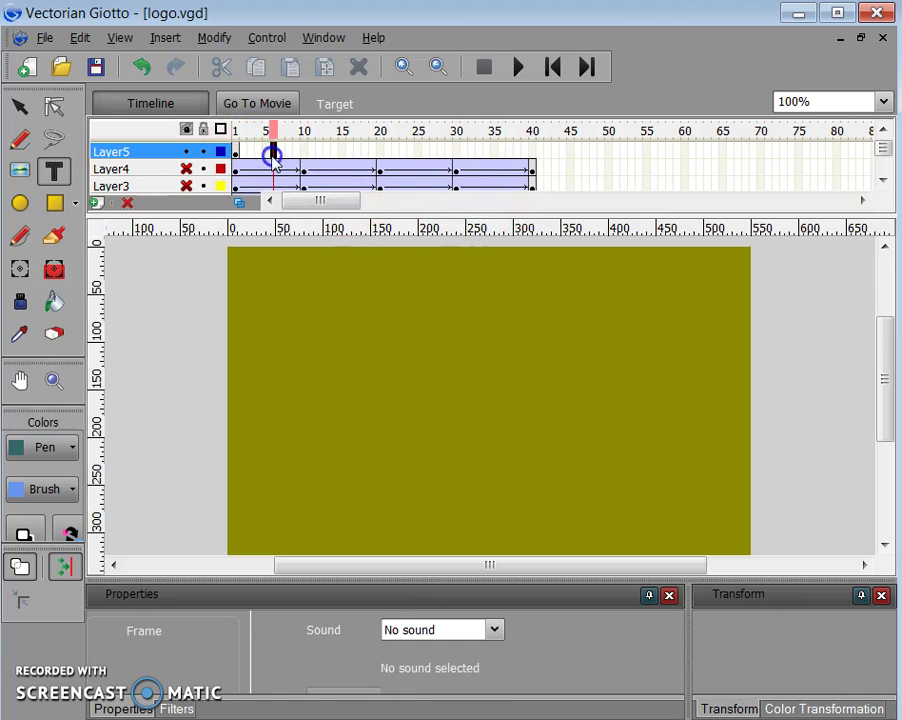
{"action": "left_click_drag", "start_coordinate": [380, 157], "coordinate": [471, 152]}
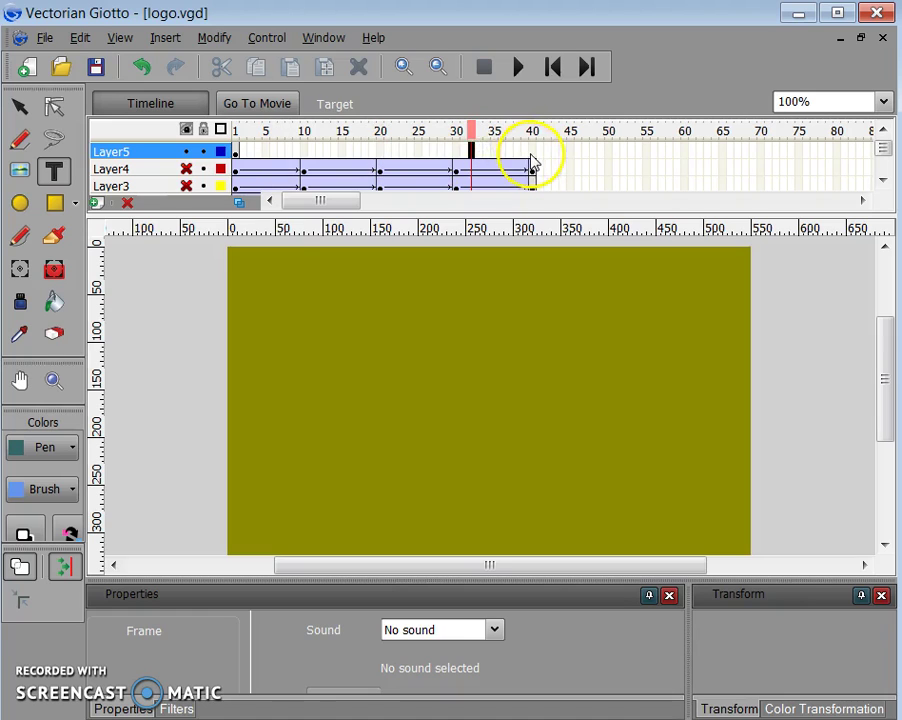
{"action": "left_click", "coordinate": [532, 152]}
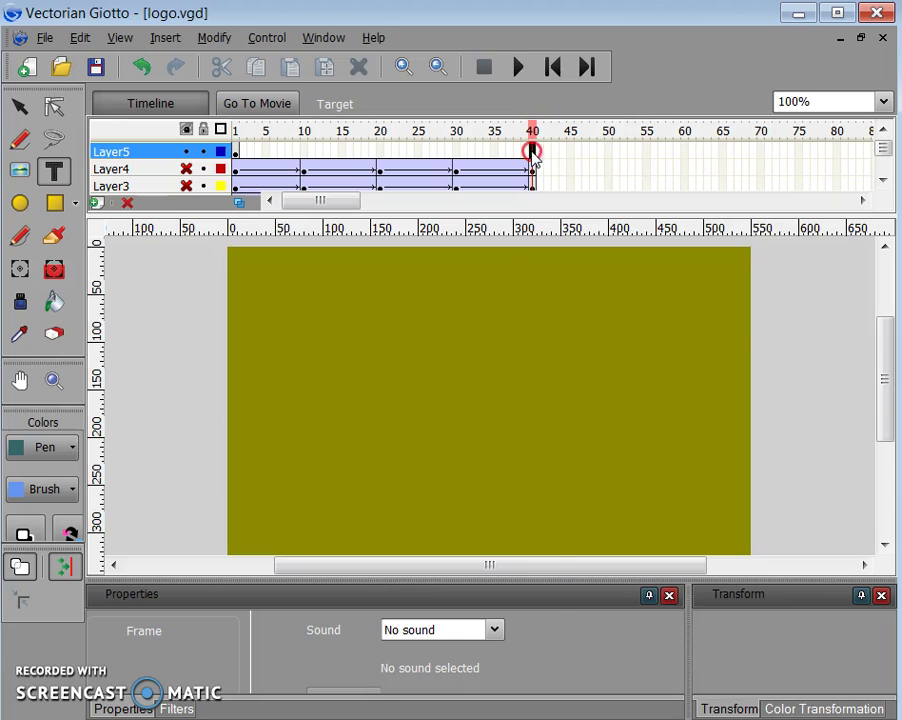
{"action": "right_click", "coordinate": [532, 152]}
{"action": "left_click", "coordinate": [632, 283]}
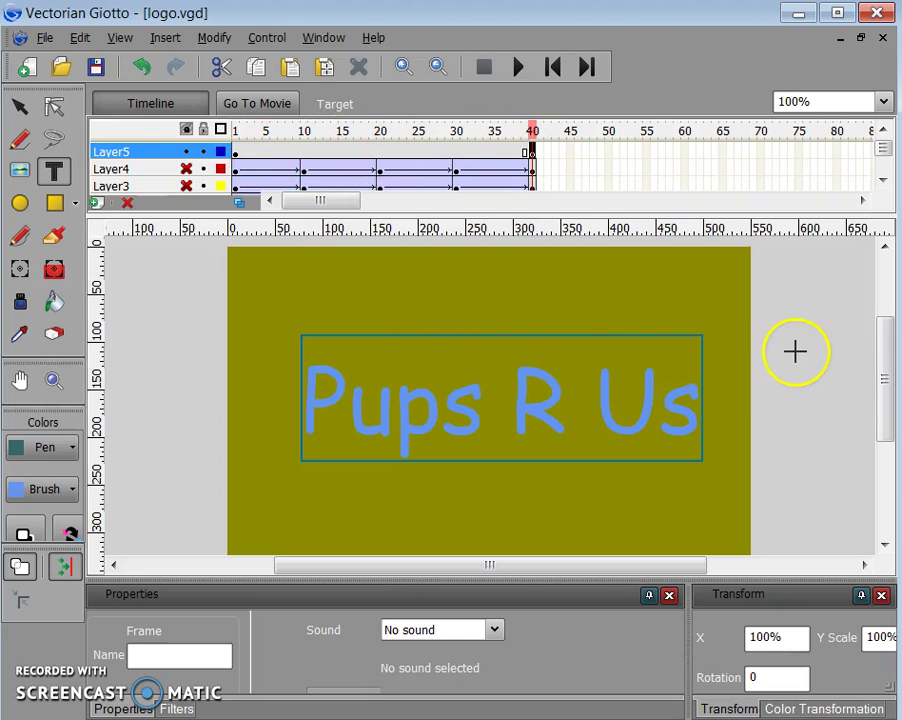
- Save the project and export it as the uncompressed Flash movie logo.swf in the logo folder
{"action": "left_click", "coordinate": [95, 68]}
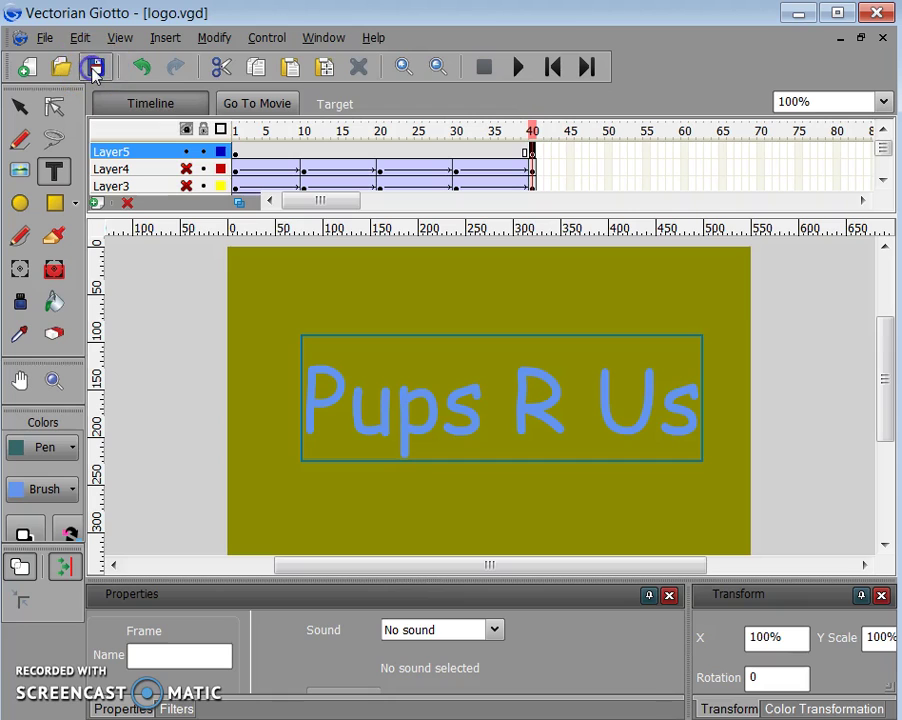
{"action": "left_click", "coordinate": [42, 39]}
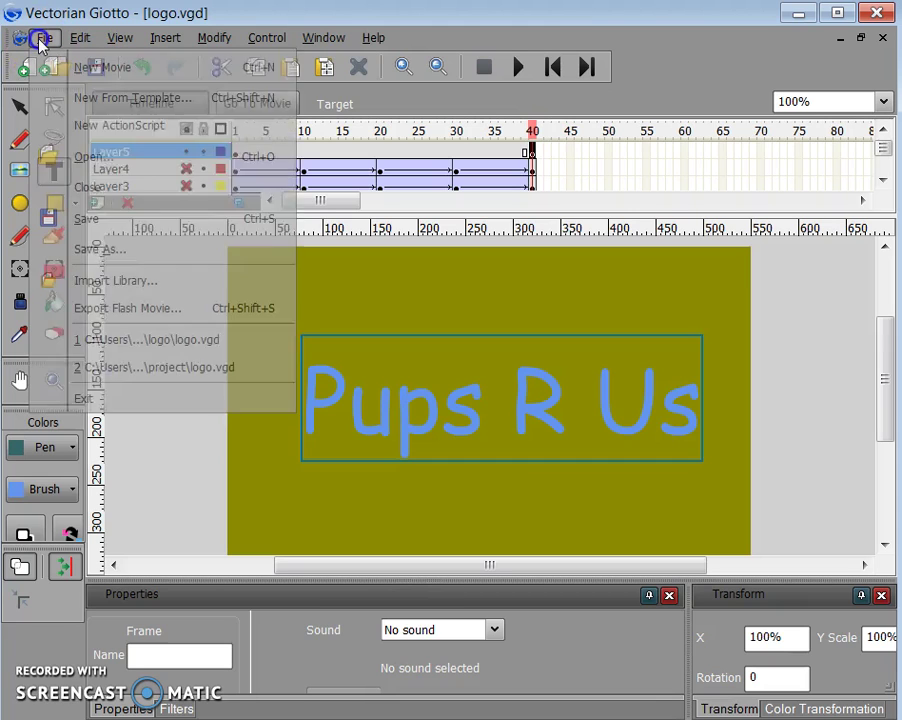
{"action": "left_click", "coordinate": [147, 311]}
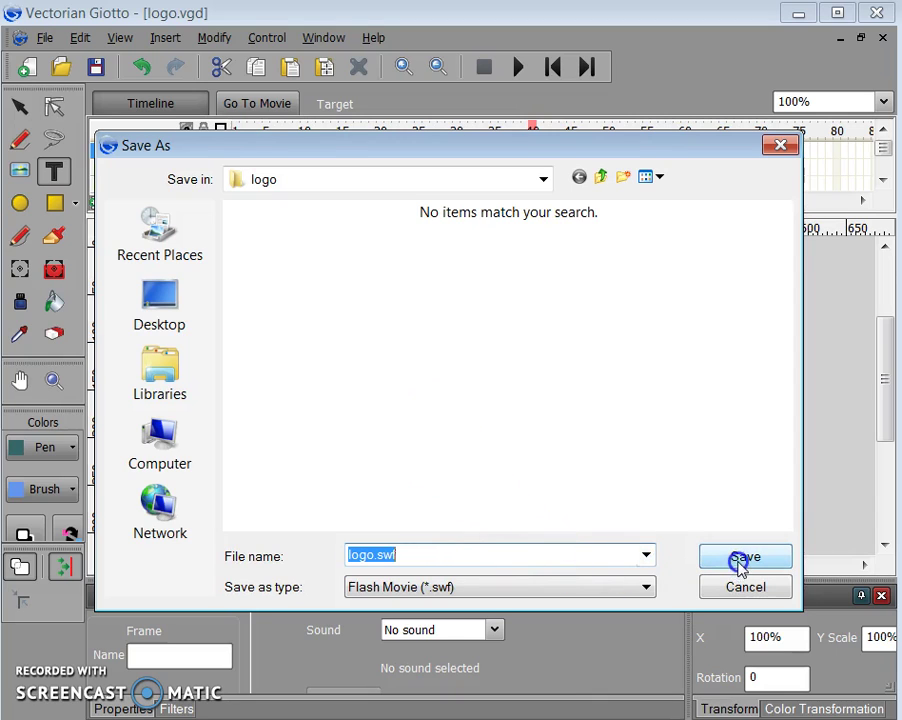
{"action": "left_click", "coordinate": [741, 559]}
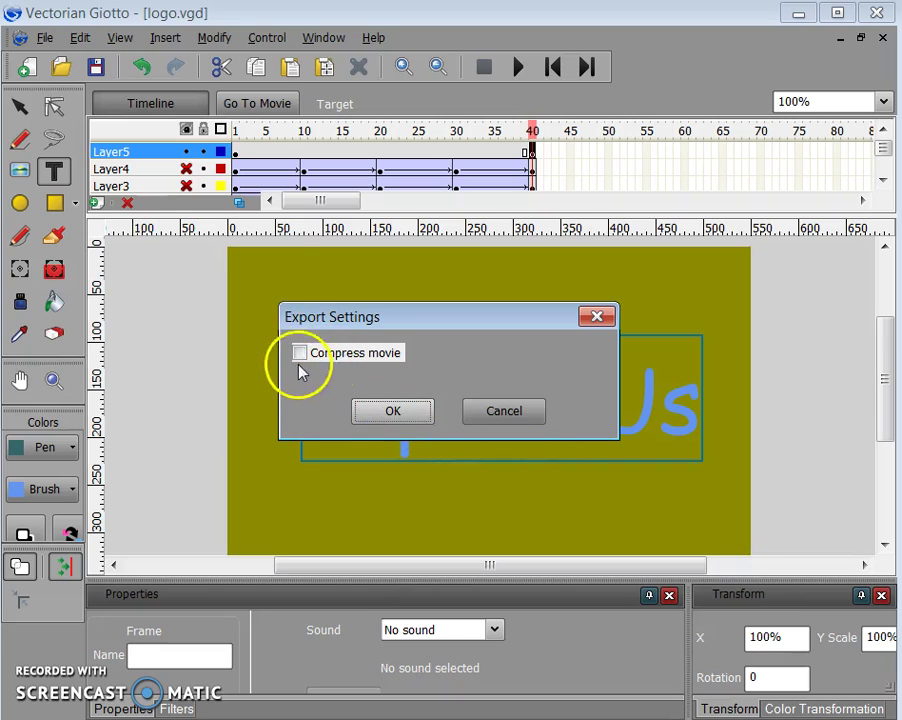
{"action": "left_click", "coordinate": [394, 414]}
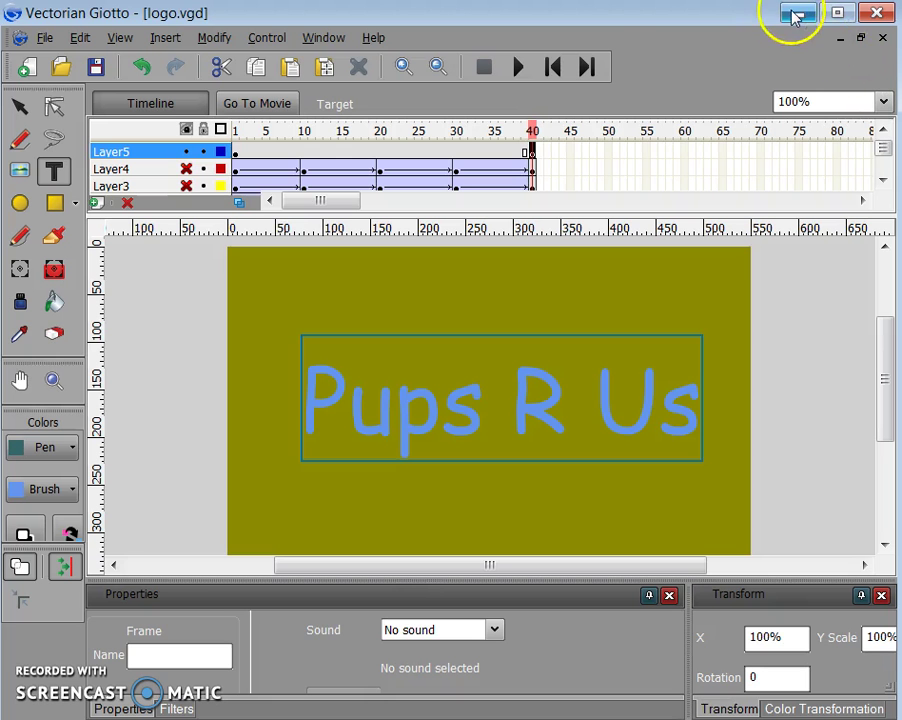
- Open the logo folder on the desktop and play the exported logo.swf in Chrome to check the animation
{"action": "left_click", "coordinate": [796, 14]}
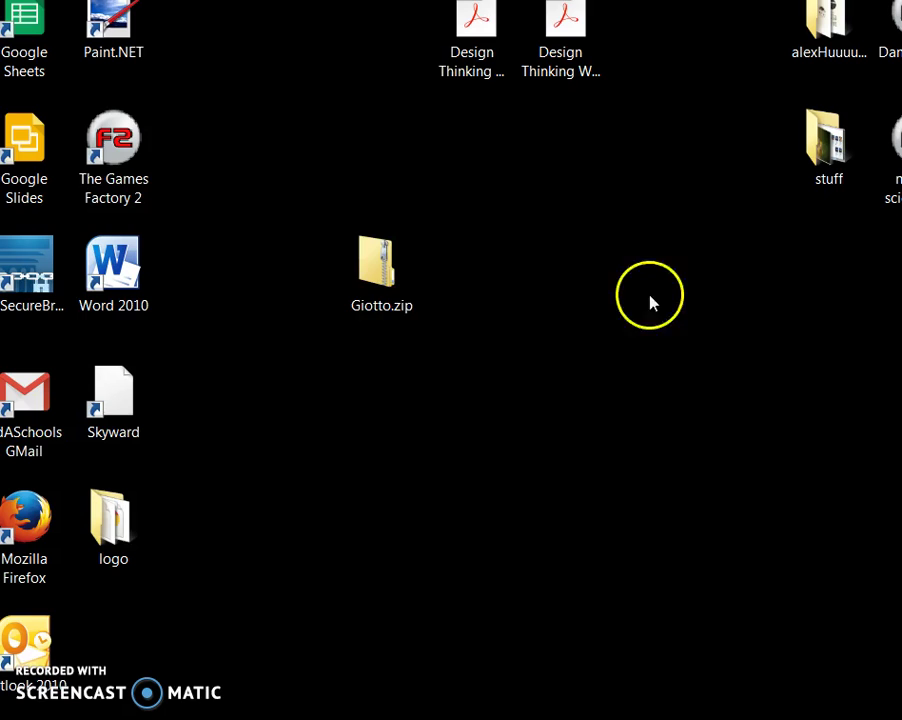
{"action": "left_click_drag", "start_coordinate": [104, 530], "coordinate": [462, 378]}
{"action": "double_click", "coordinate": [464, 385]}
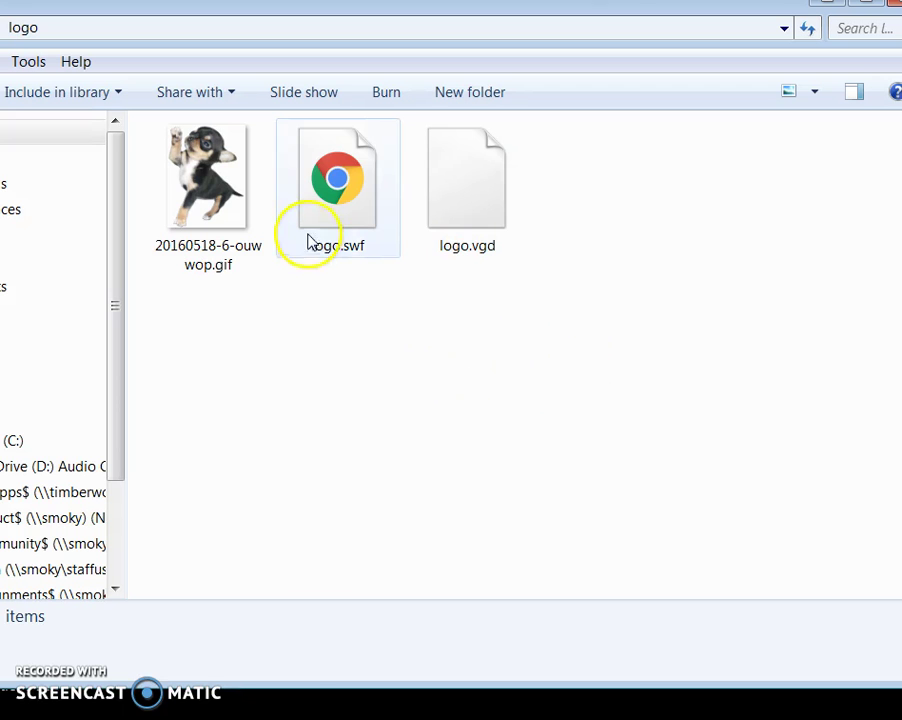
{"action": "left_click", "coordinate": [465, 193]}
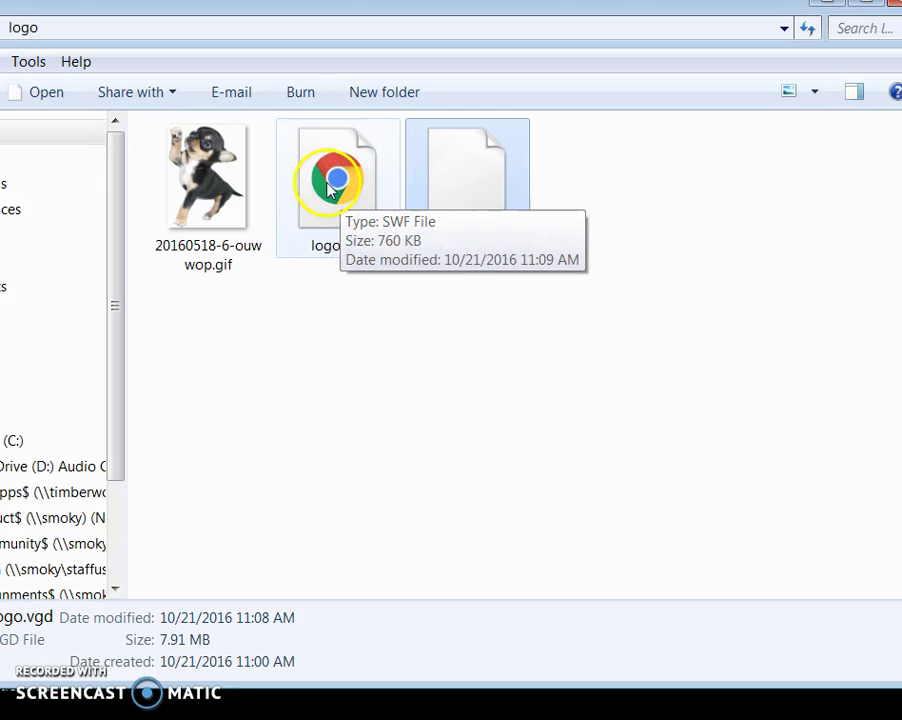
{"action": "double_click", "coordinate": [332, 190]}
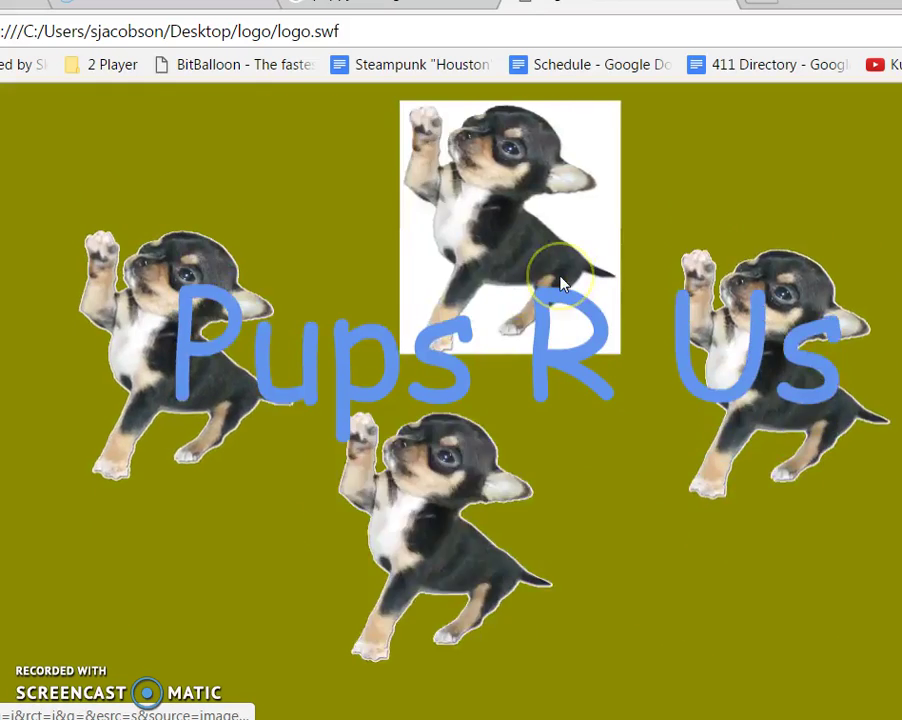